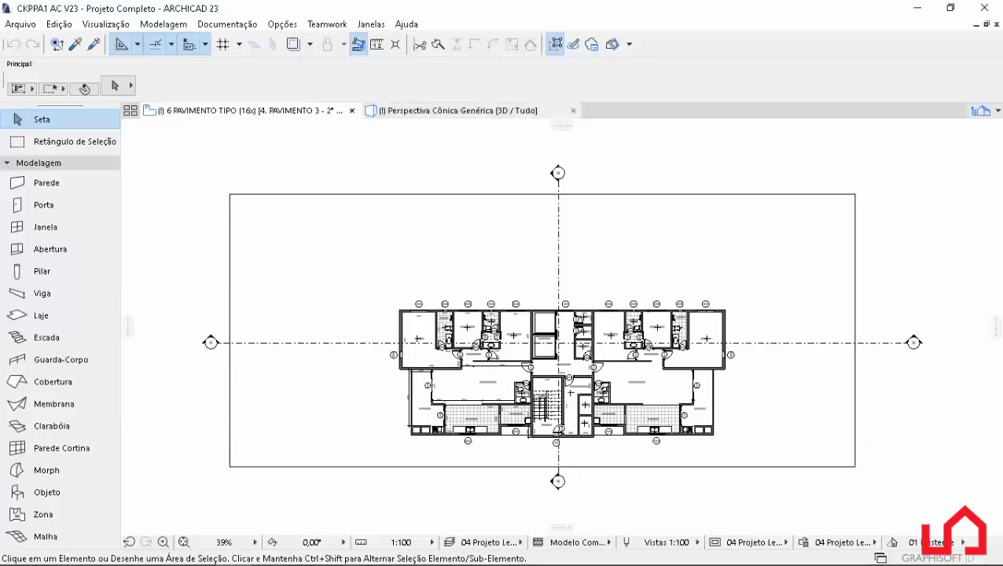
Open the schedule scheme settings and collapse the Elementos, Componentes and Superfícies groups in the scheme list.
left_click(226, 23)
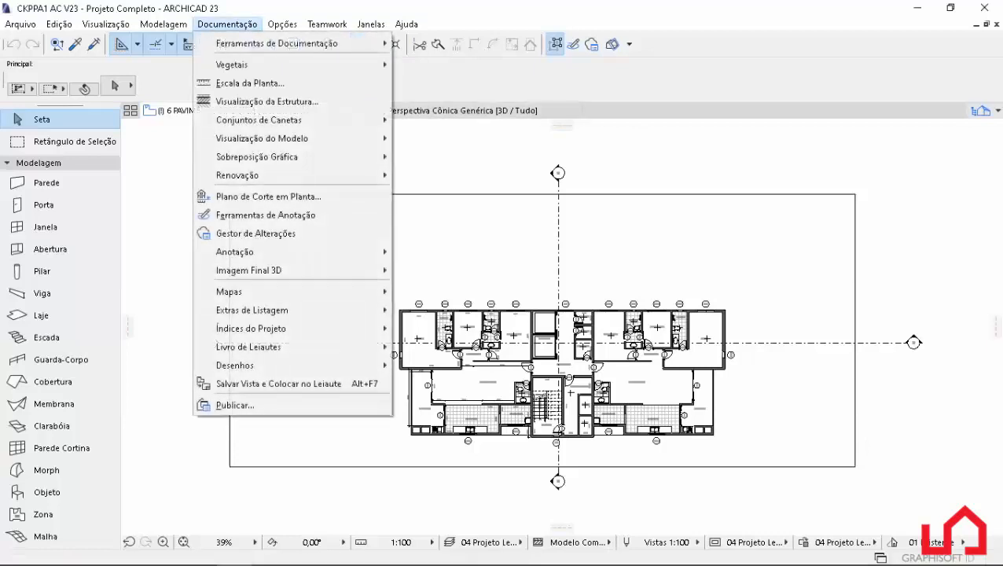
mouse_move(235, 292)
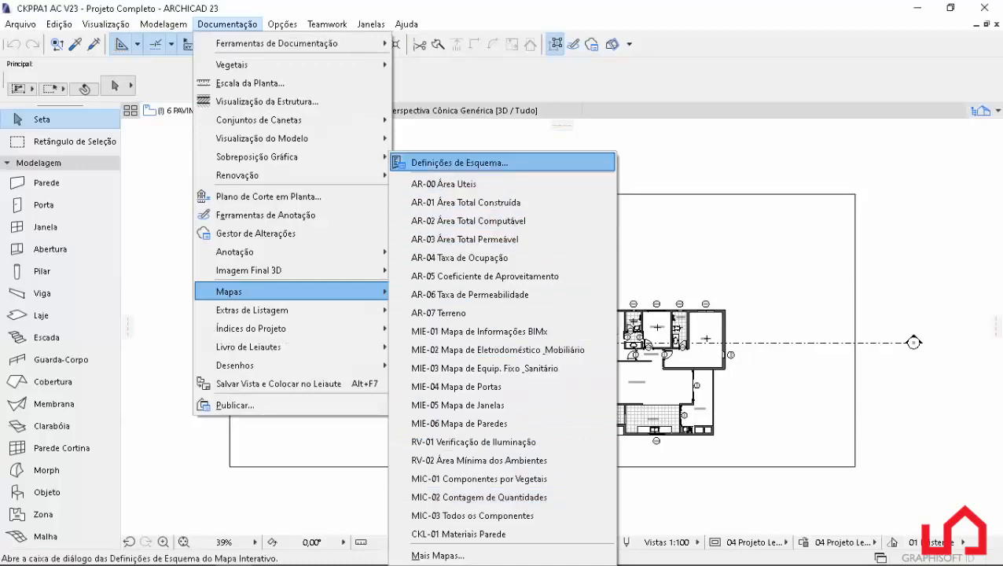
left_click(460, 163)
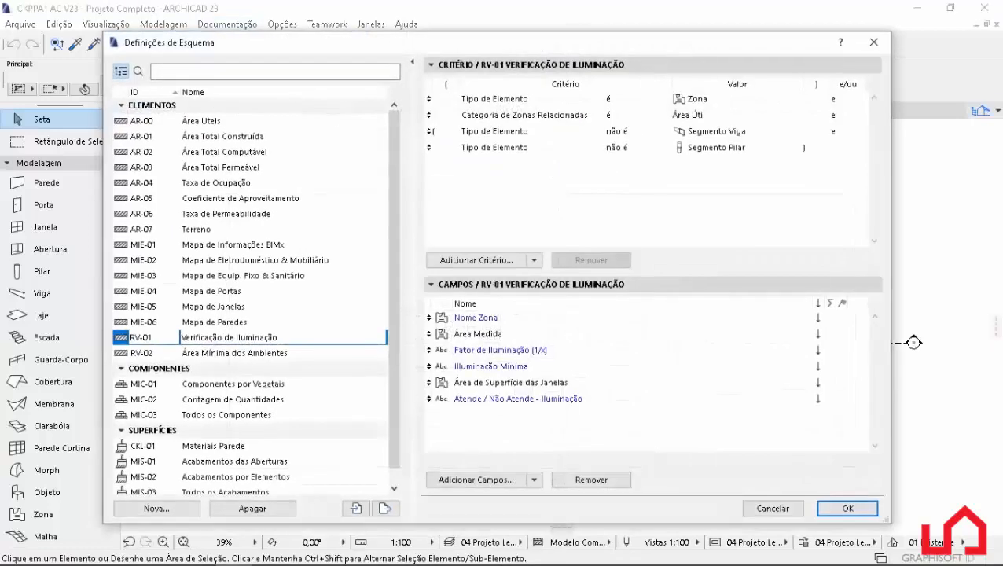
key("Left")
key("Left")
key("Down")
key("Left")
key("Down")
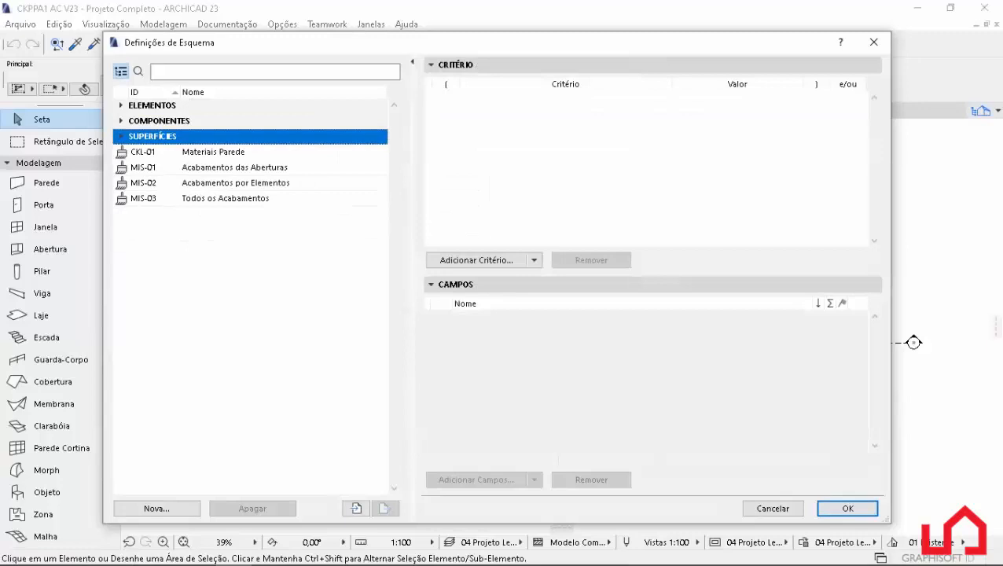
key("Left")
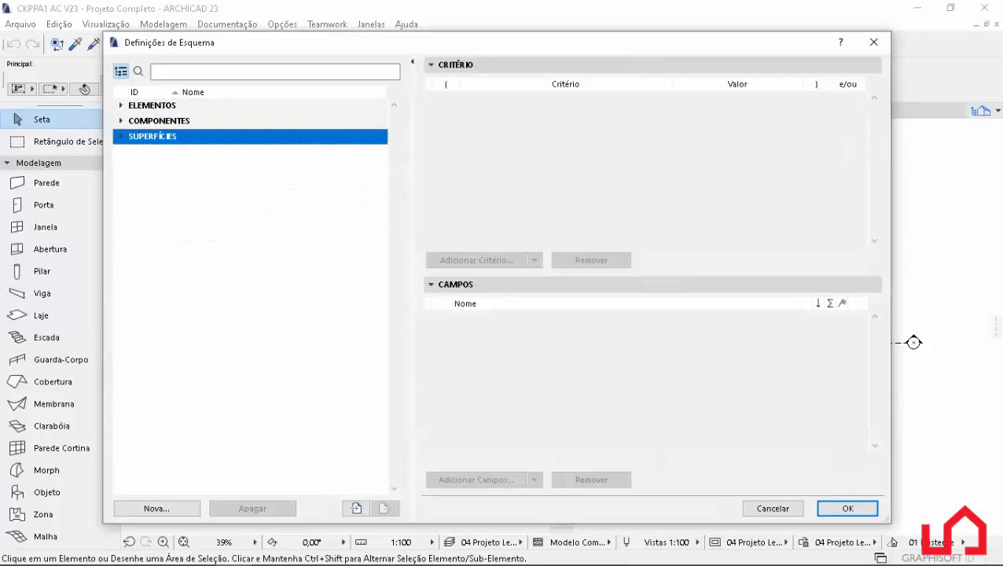
key("Up")
key("Up")
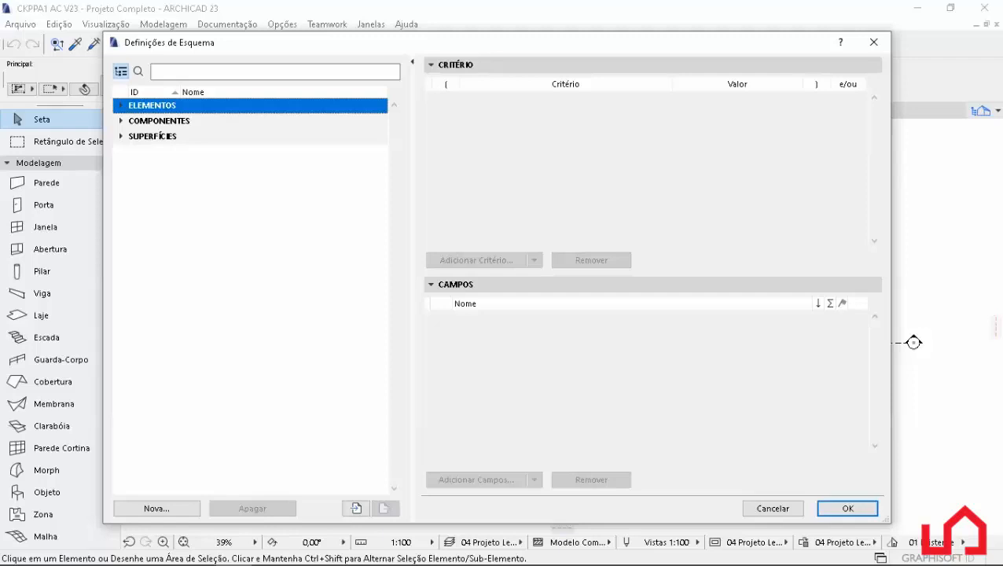
key("Down")
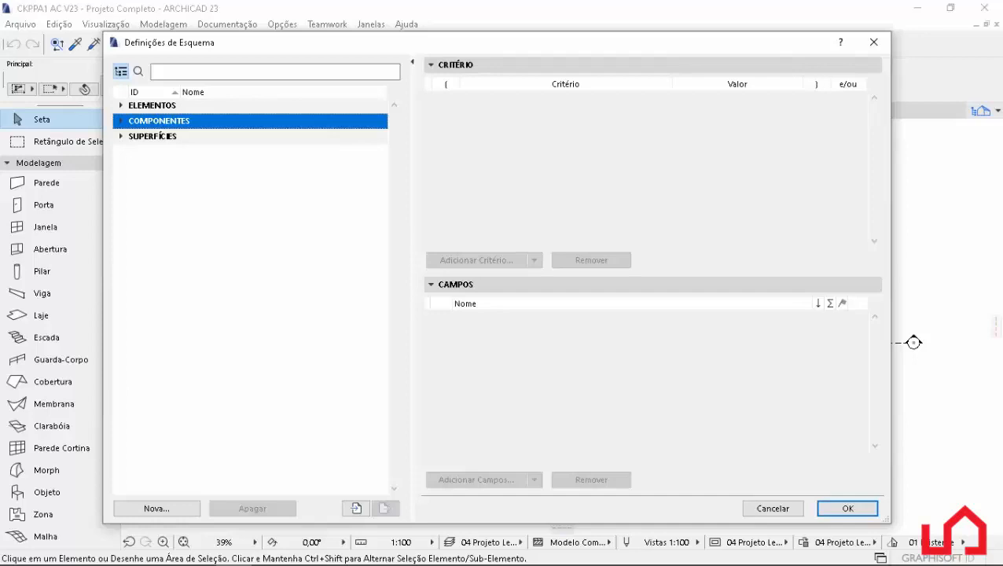
left_click(152, 137)
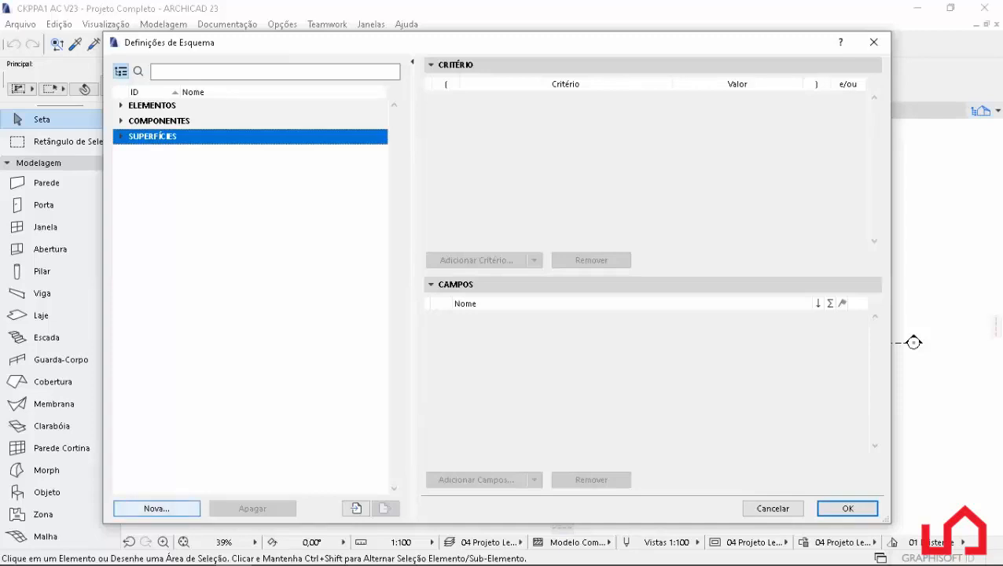
Create a new Elementos schedule scheme with the ID _IPOG and the name Esquadrias.
left_click(157, 508)
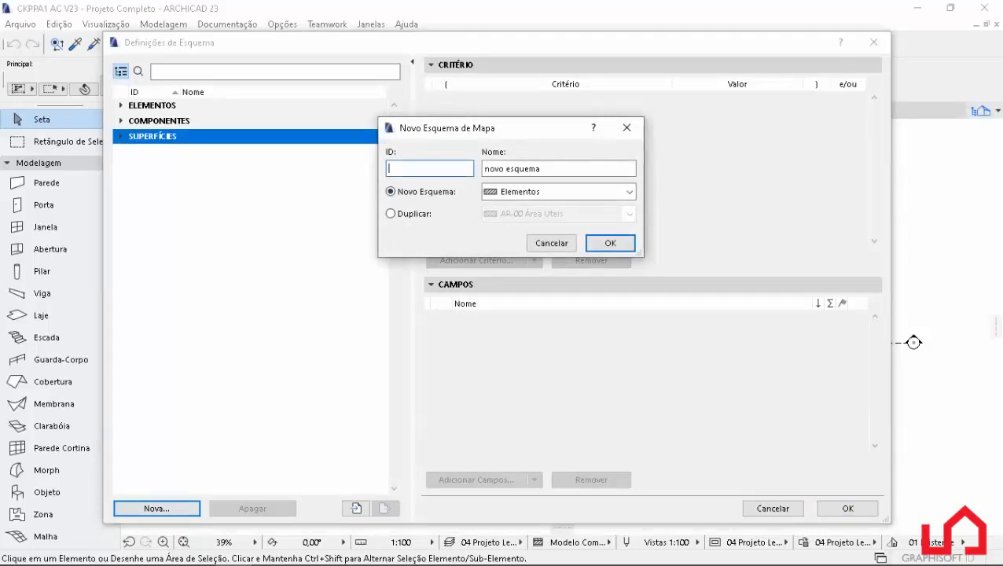
type("_IPOG")
key("Tab")
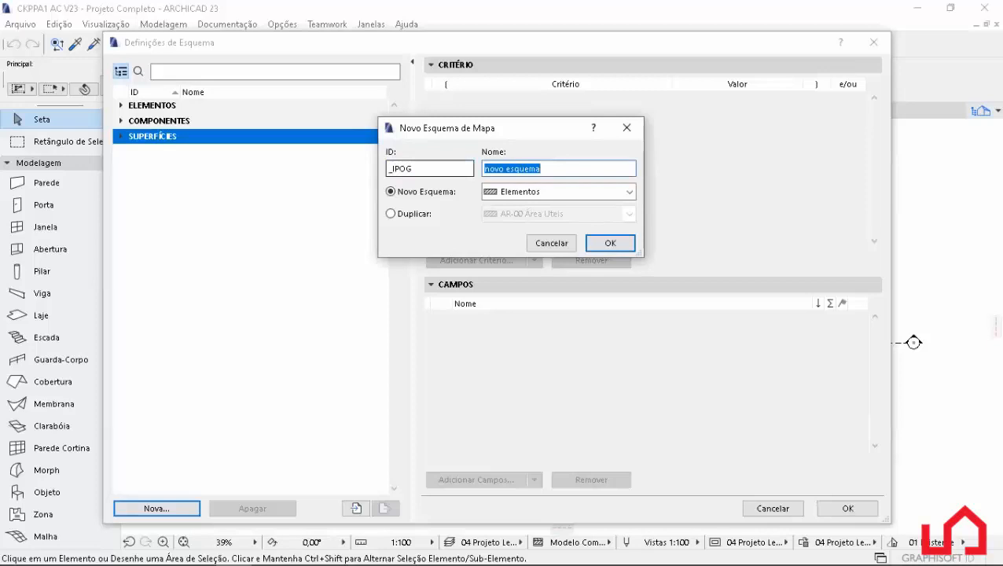
type("Esquadrisa")
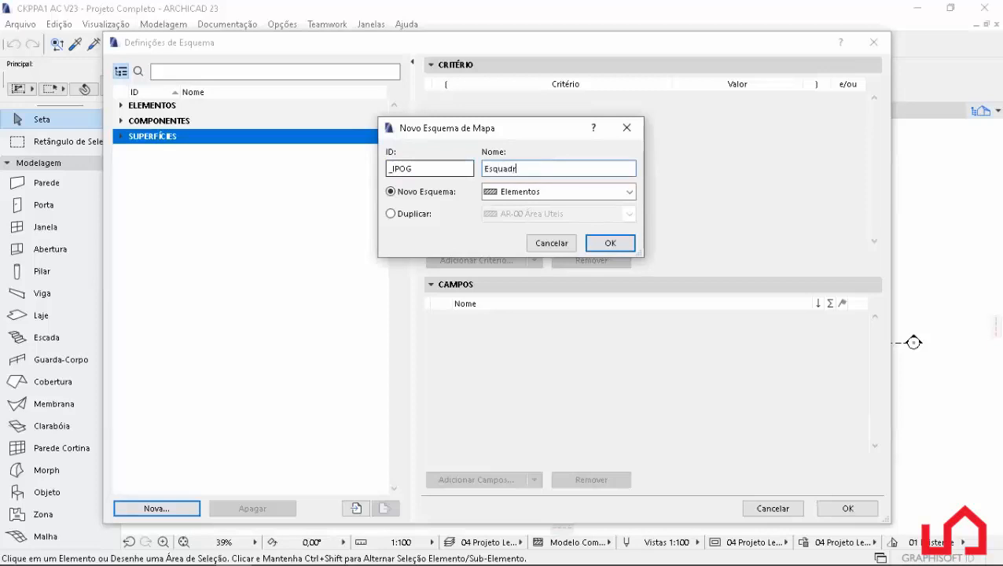
key("BackSpace")
key("BackSpace")
type("as")
key("Return")
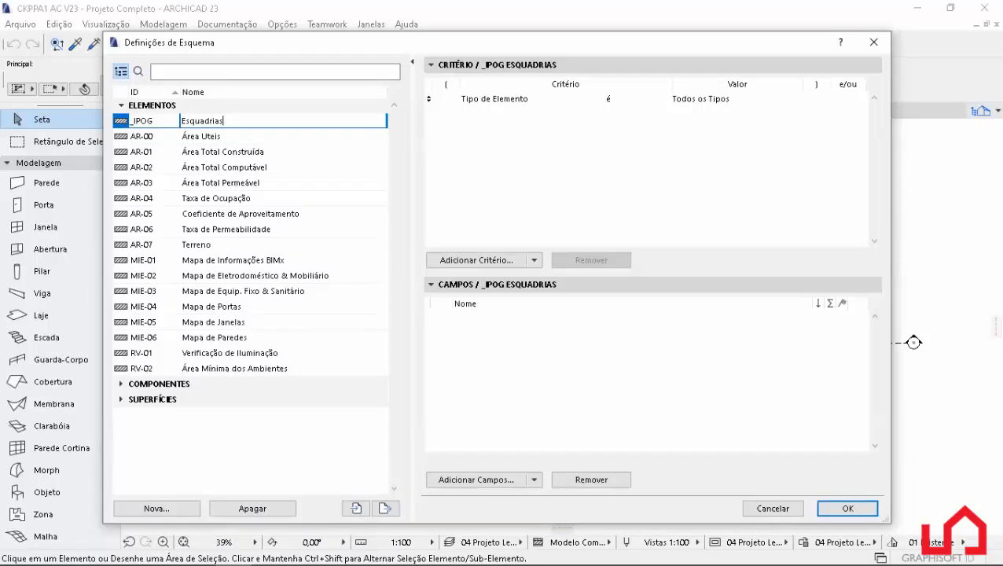
Set the Esquadrias scheme's element type criterion to Porta.
left_click(701, 99)
left_click(794, 99)
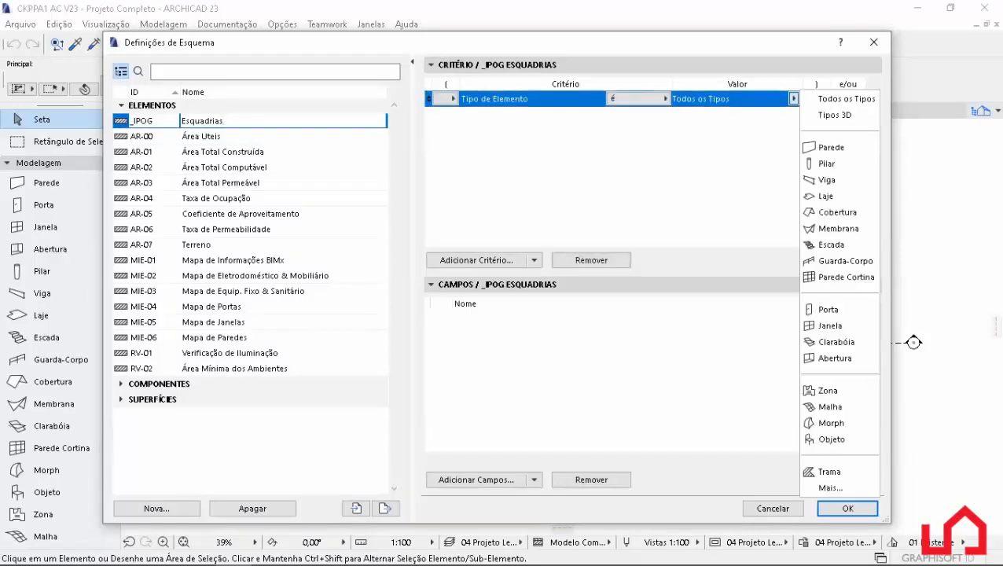
left_click(828, 309)
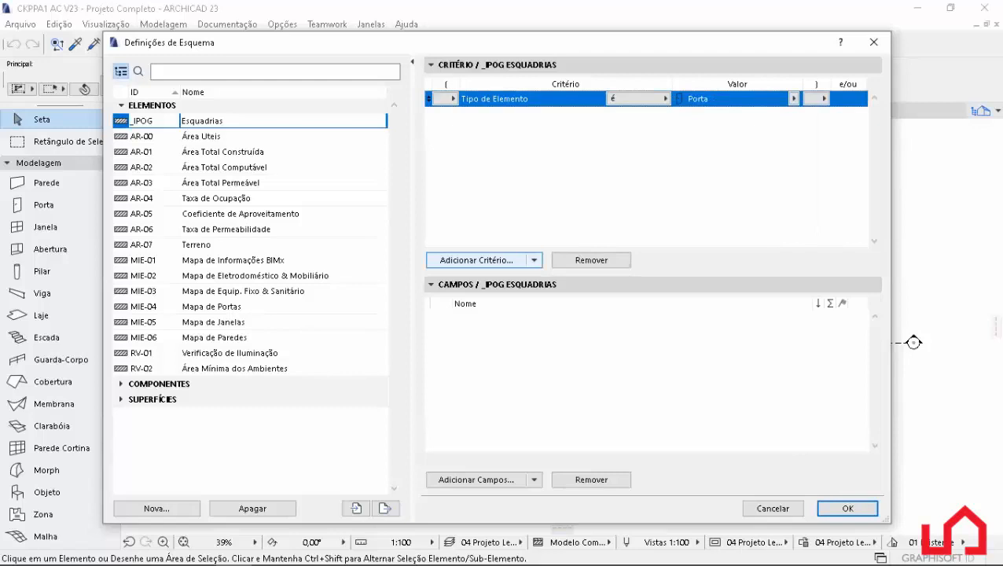
left_click(476, 259)
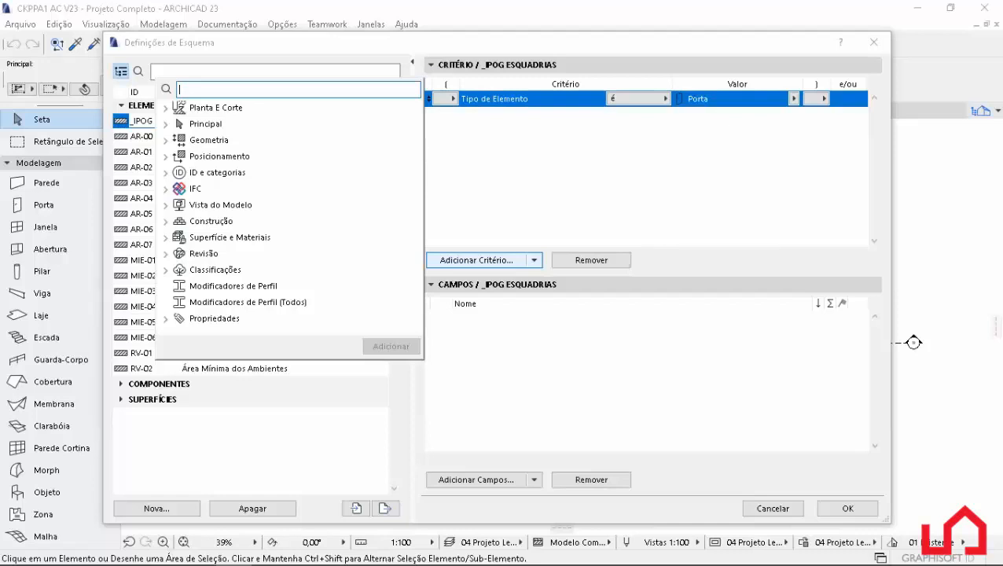
key("Escape")
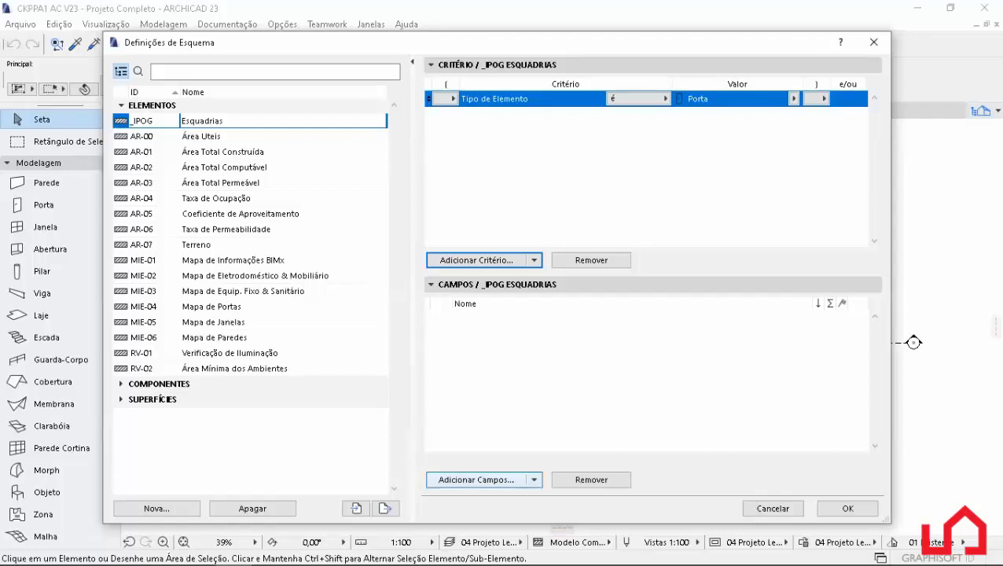
Add the general ID do Elemento and Largura fields to the Esquadrias scheme.
left_click(475, 480)
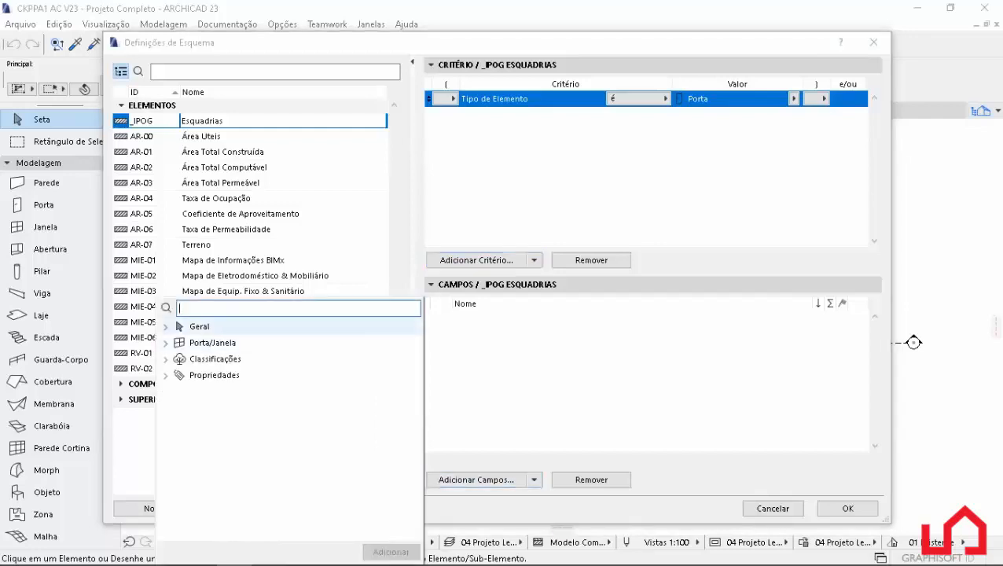
type("id do")
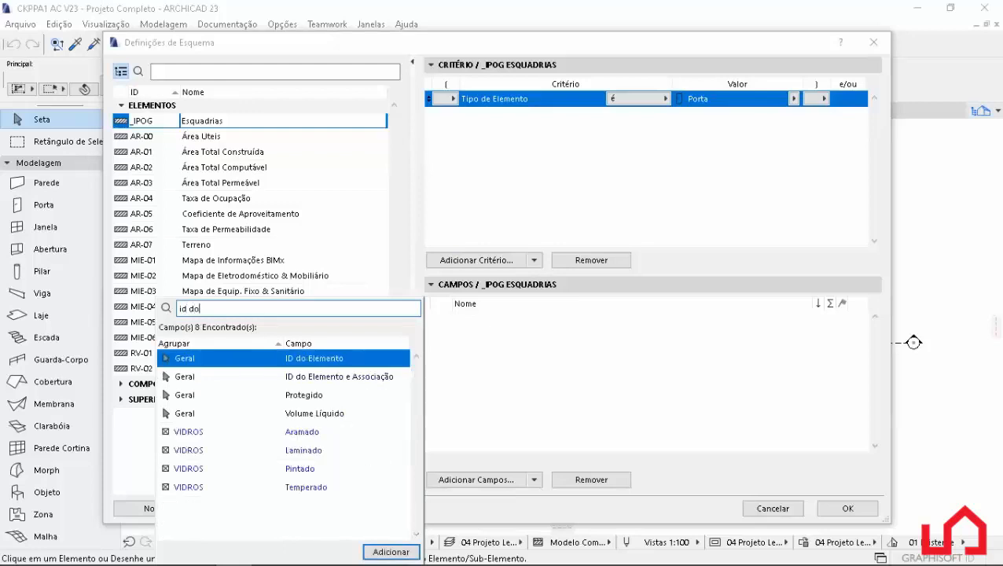
double_click(247, 358)
double_click(194, 308)
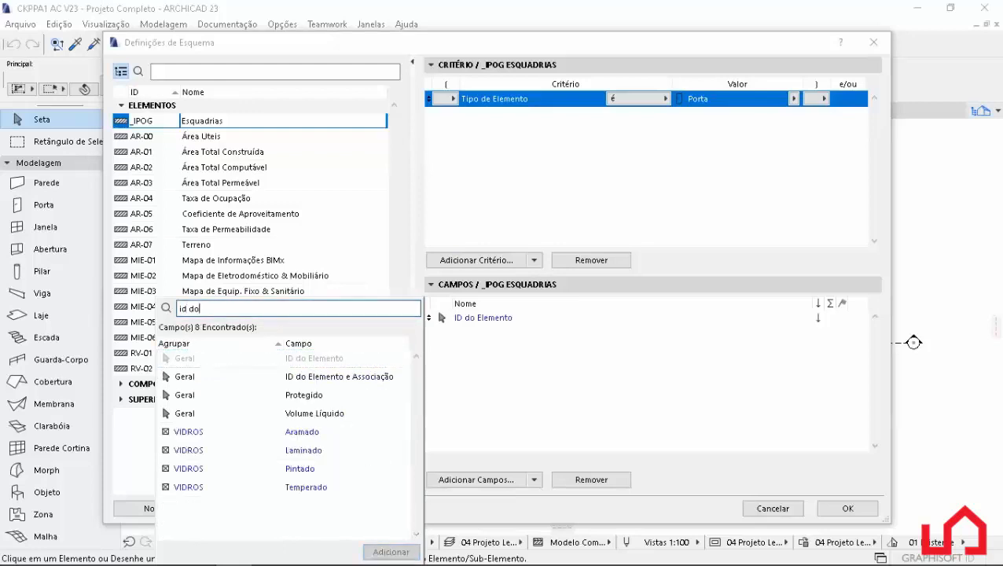
triple_click(194, 308)
type("largu")
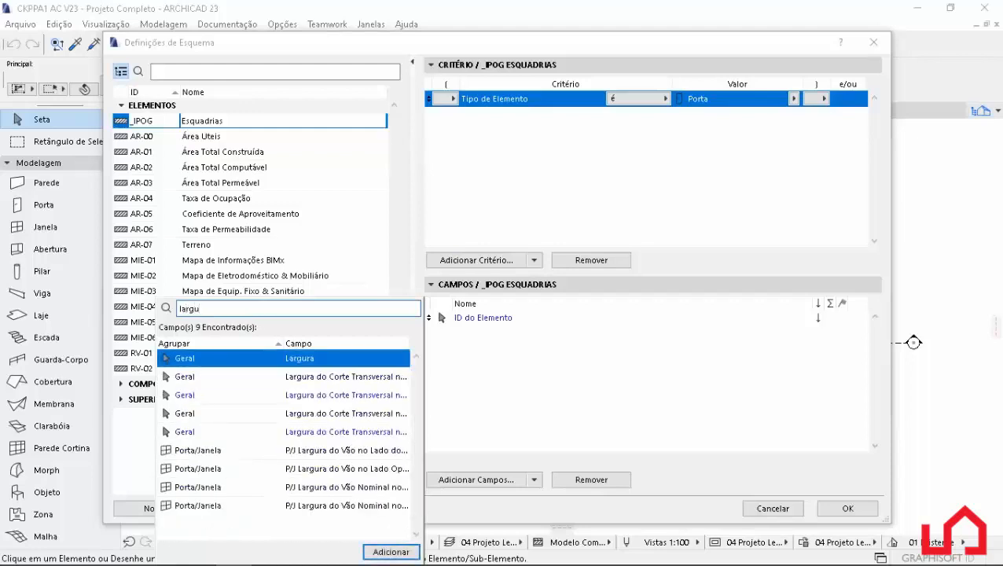
double_click(250, 358)
Add the Altura field from the Geral group to the scheme and accept the scheme settings.
key("ctrl+a")
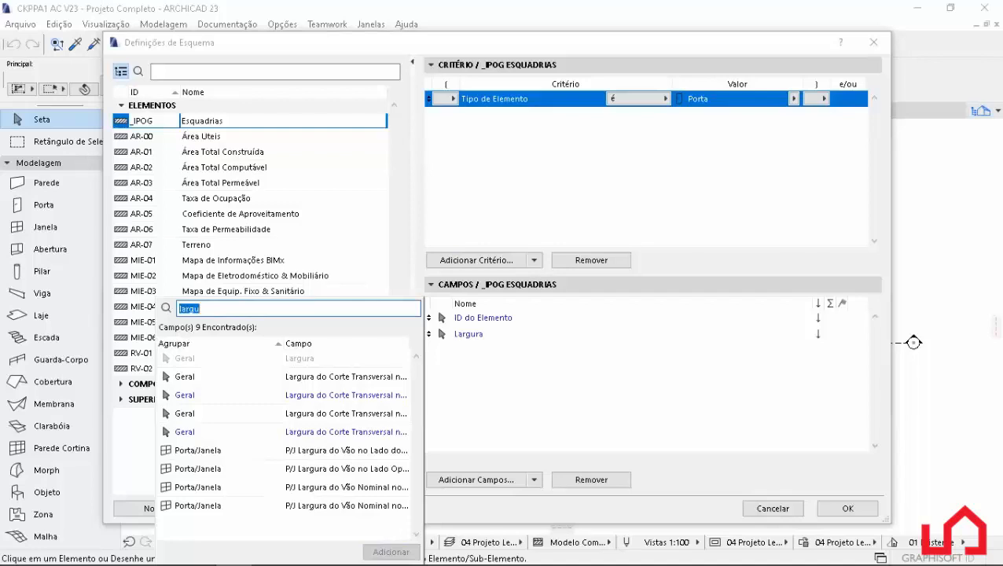
type("al")
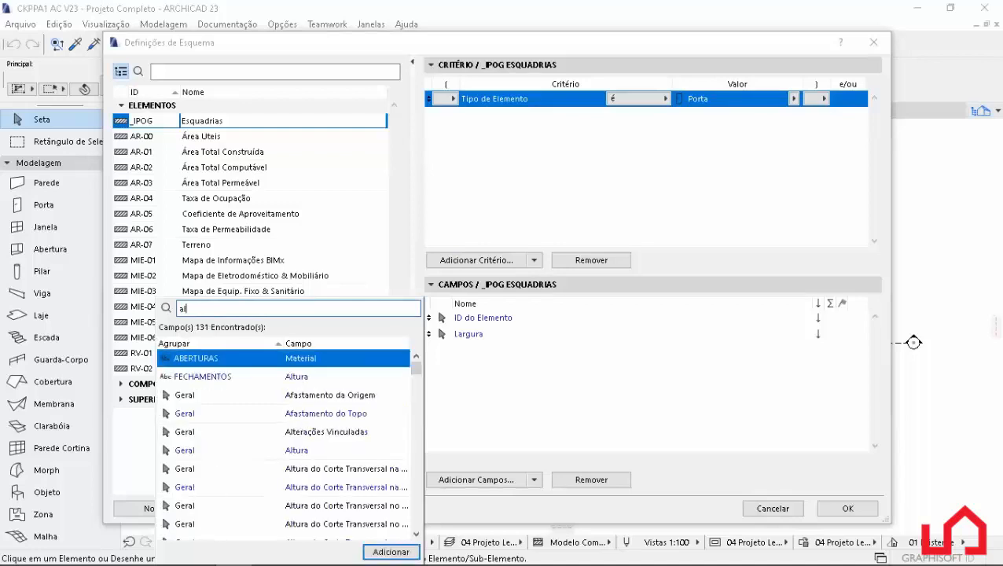
type("t")
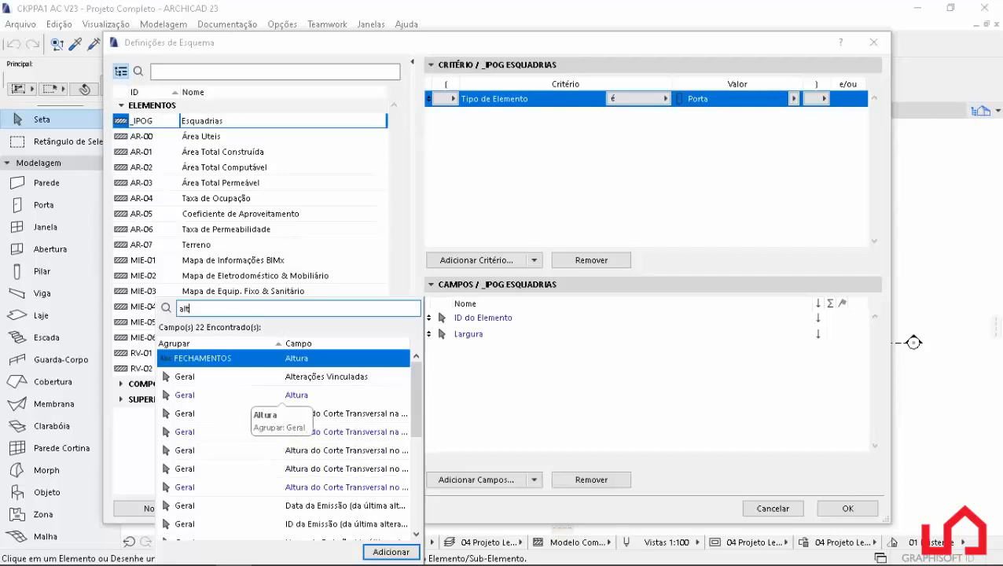
double_click(282, 395)
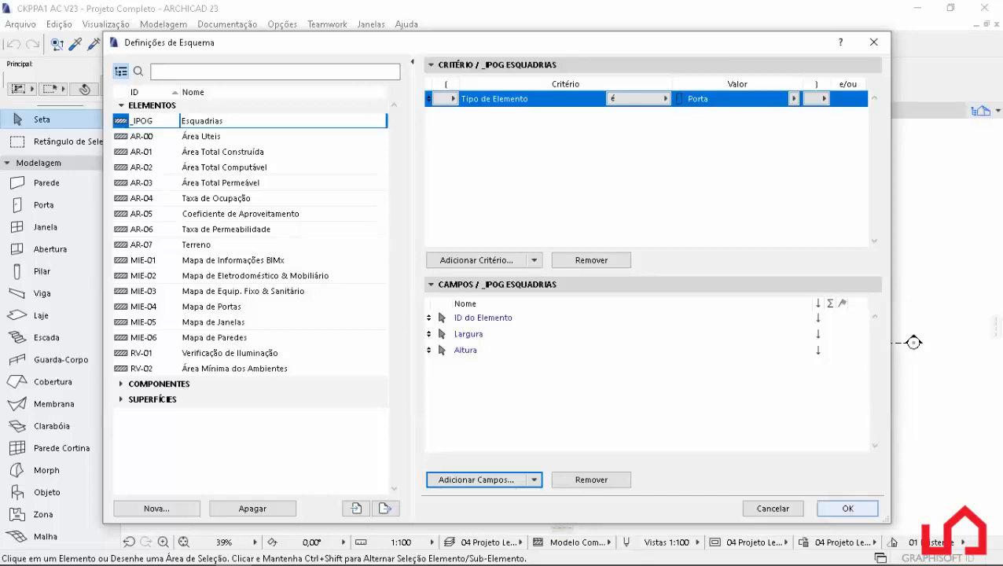
left_click(848, 508)
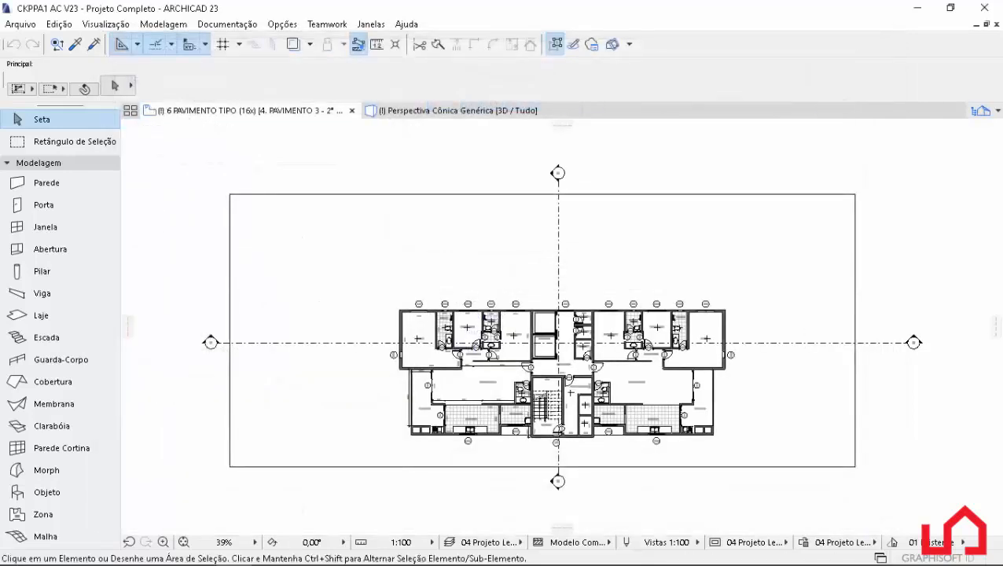
Open the _IPOG Esquadrias schedule from the project map, collapsing the Pisos, Cortes, Elevações and 3D groups.
left_click(981, 111)
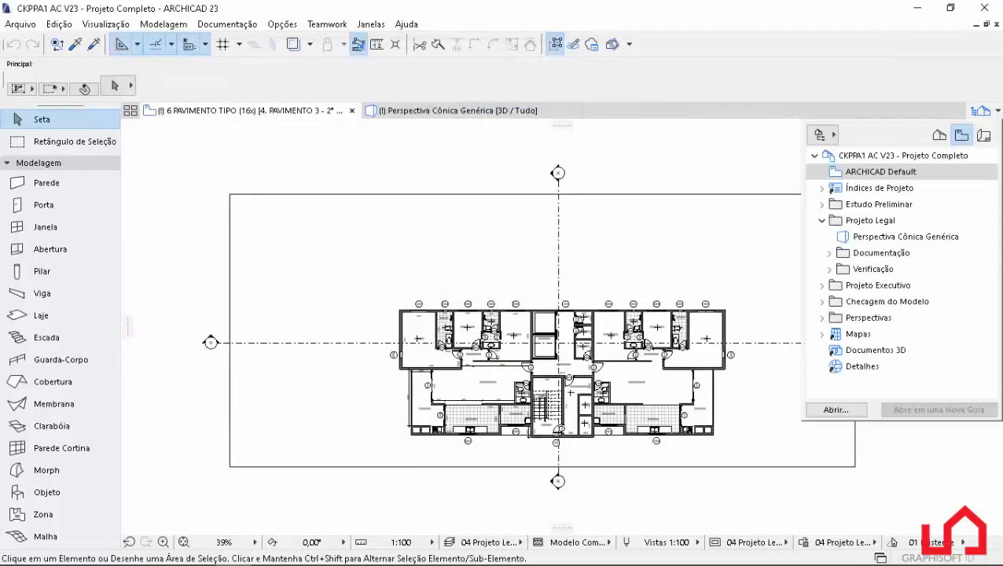
left_click(940, 135)
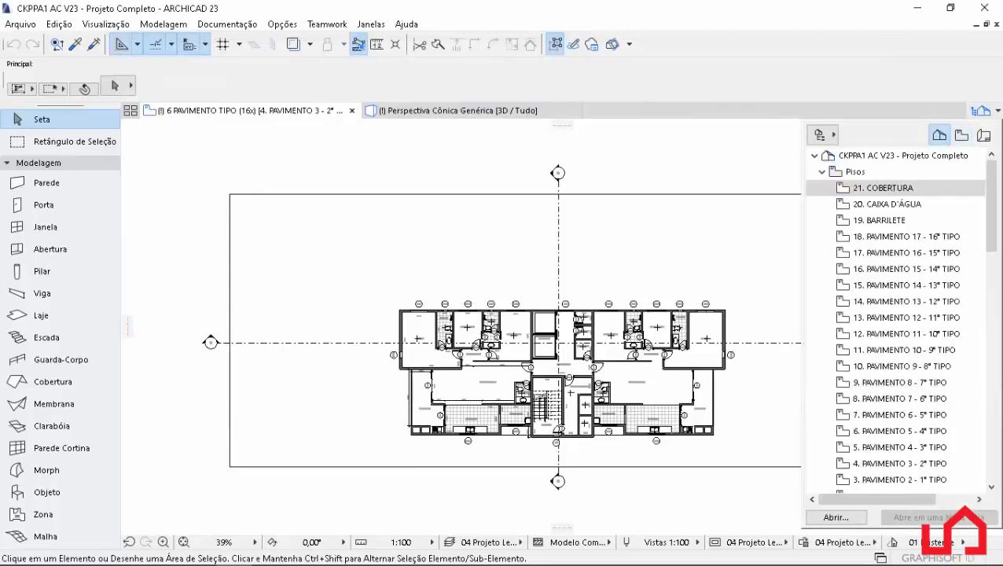
left_click(821, 171)
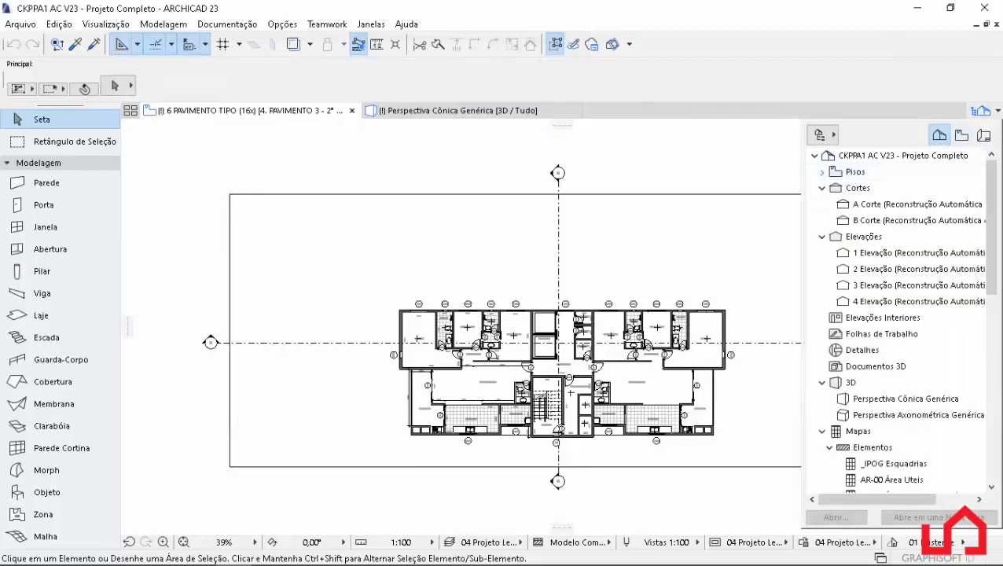
left_click(821, 187)
left_click(821, 203)
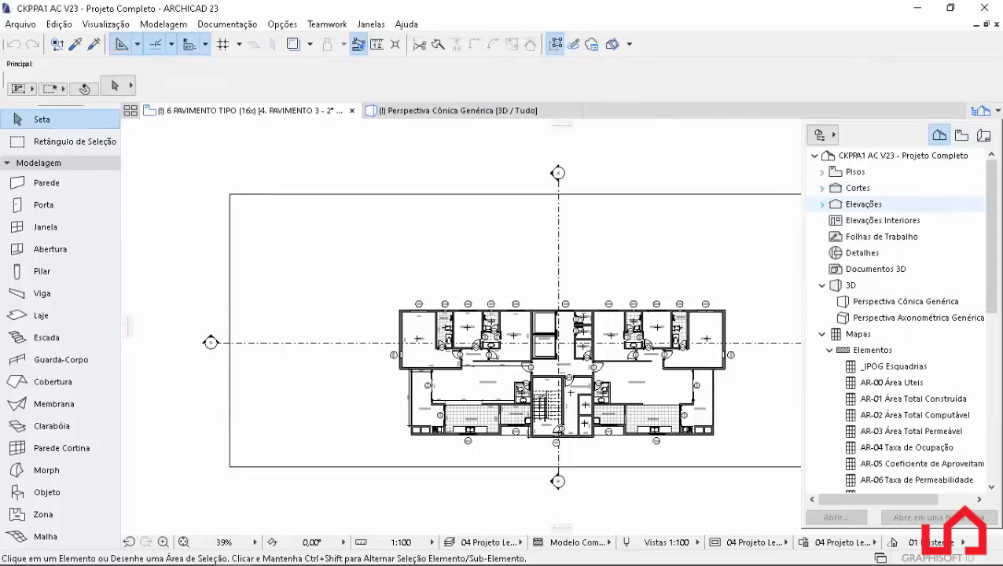
left_click(821, 285)
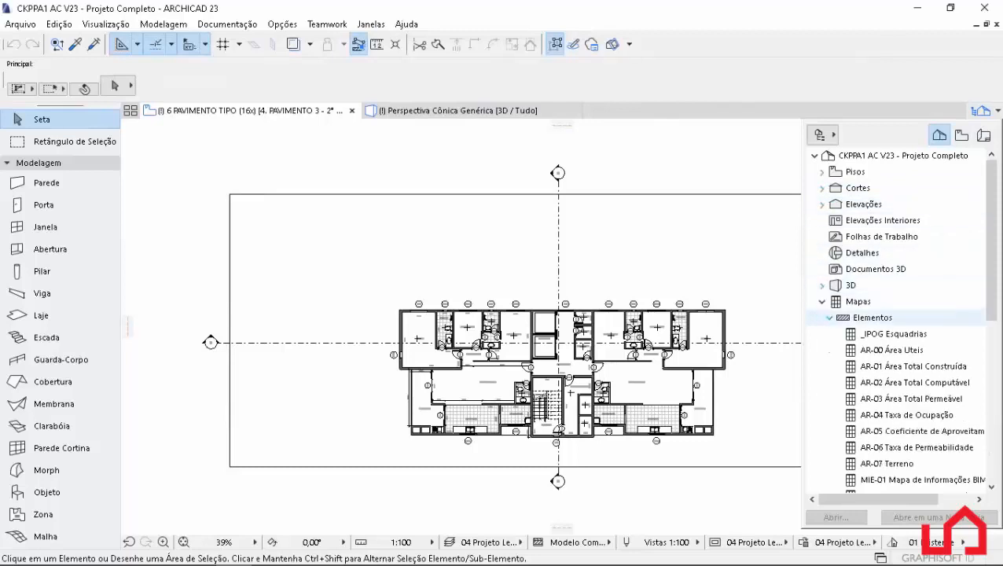
double_click(894, 334)
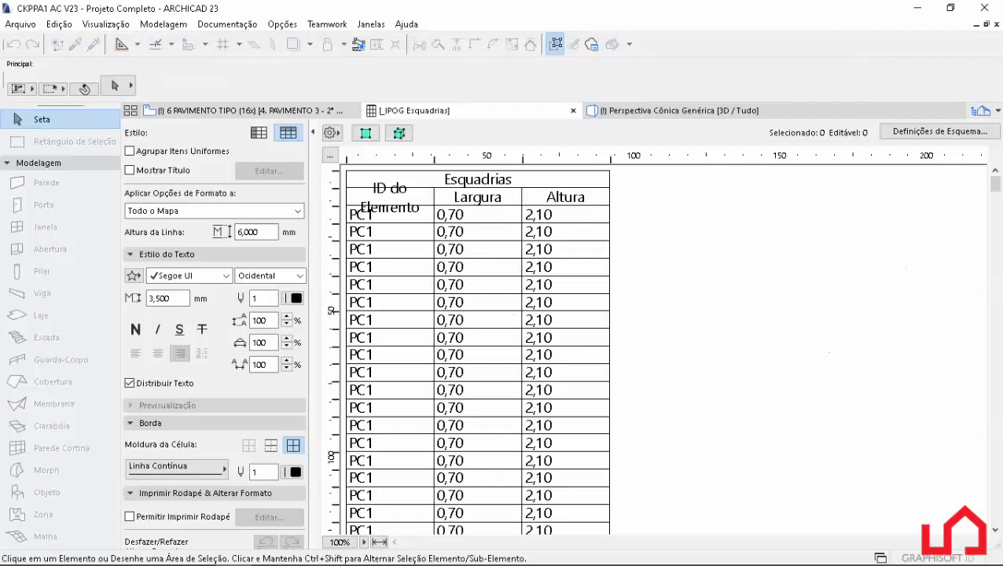
Widen the ID do Elemento and Largura columns of the Esquadrias schedule so the headings fit on one line.
left_click_drag(434, 159, 467, 159)
left_click_drag(554, 159, 572, 158)
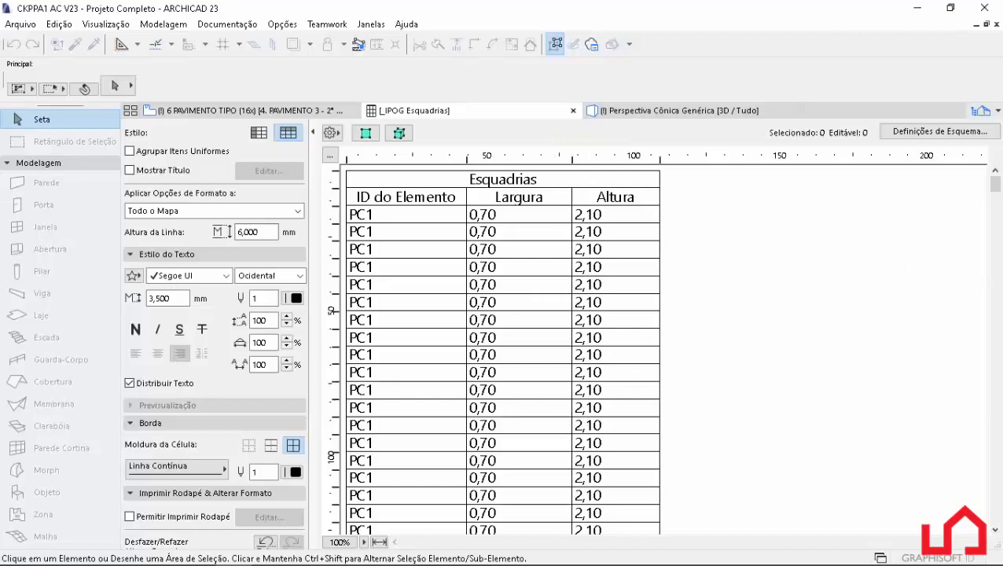
Centre the values in the ID do Elemento, Largura and Altura columns of the Esquadrias schedule.
left_click(386, 215)
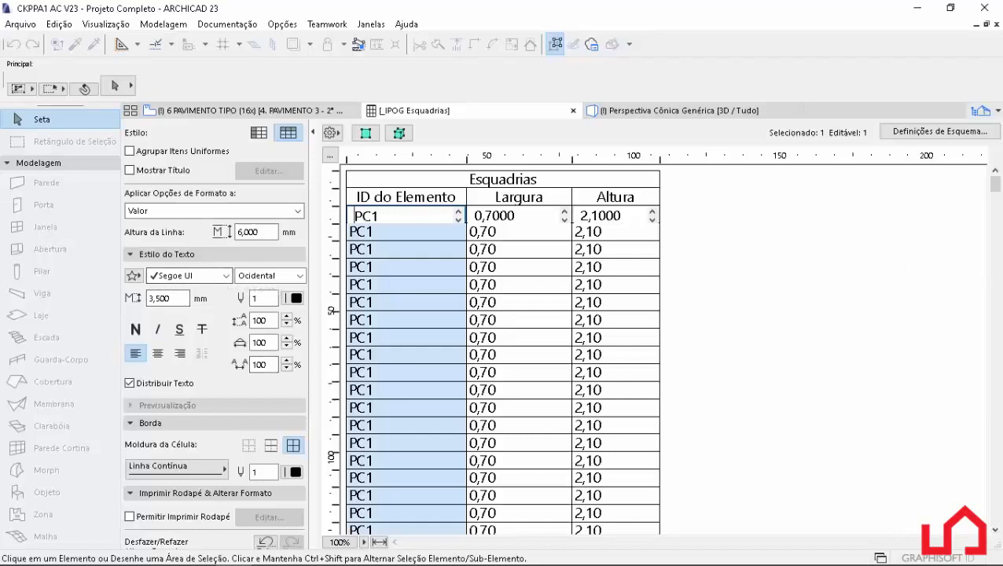
left_click(158, 354)
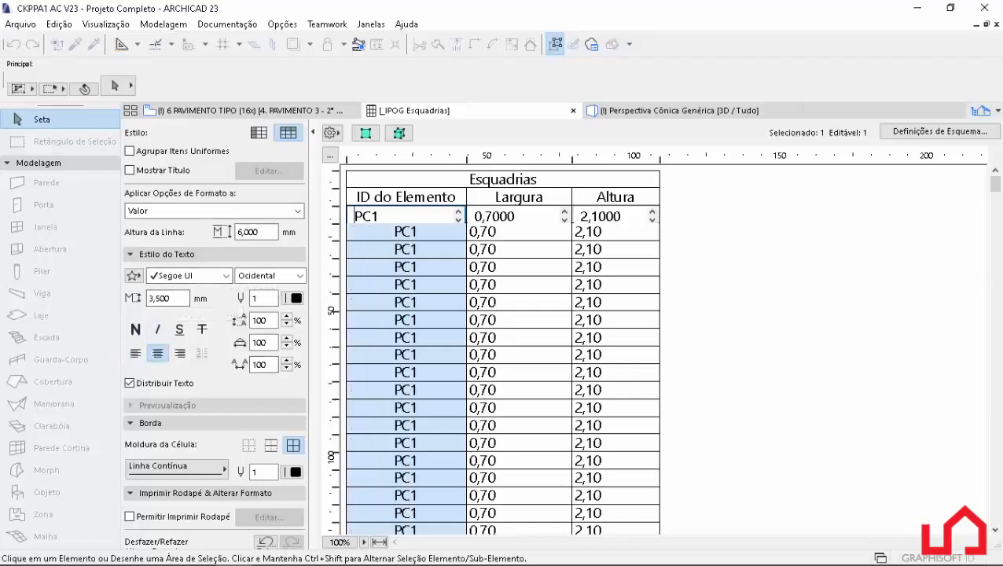
left_click(505, 231)
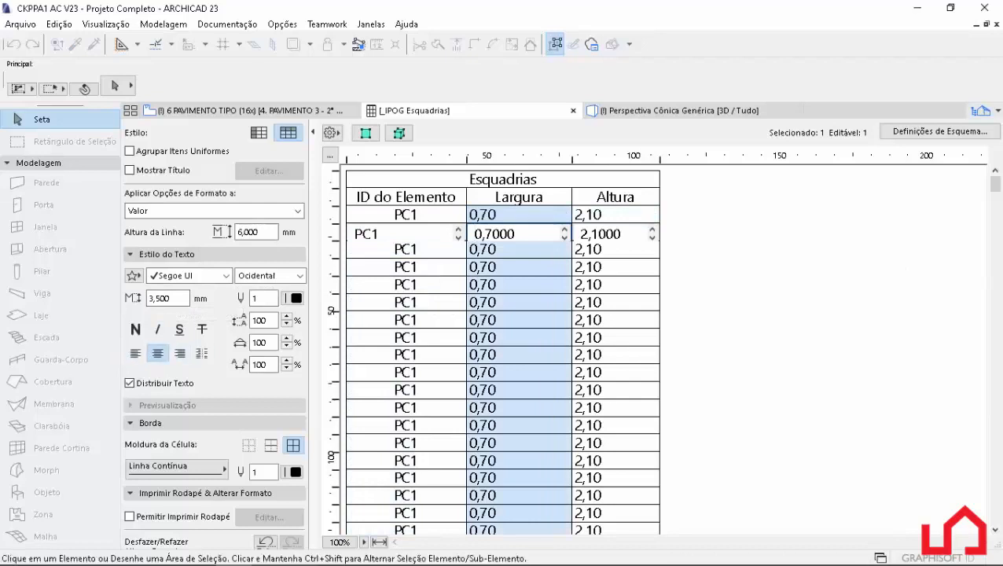
left_click(158, 353)
left_click(158, 354)
left_click(731, 268)
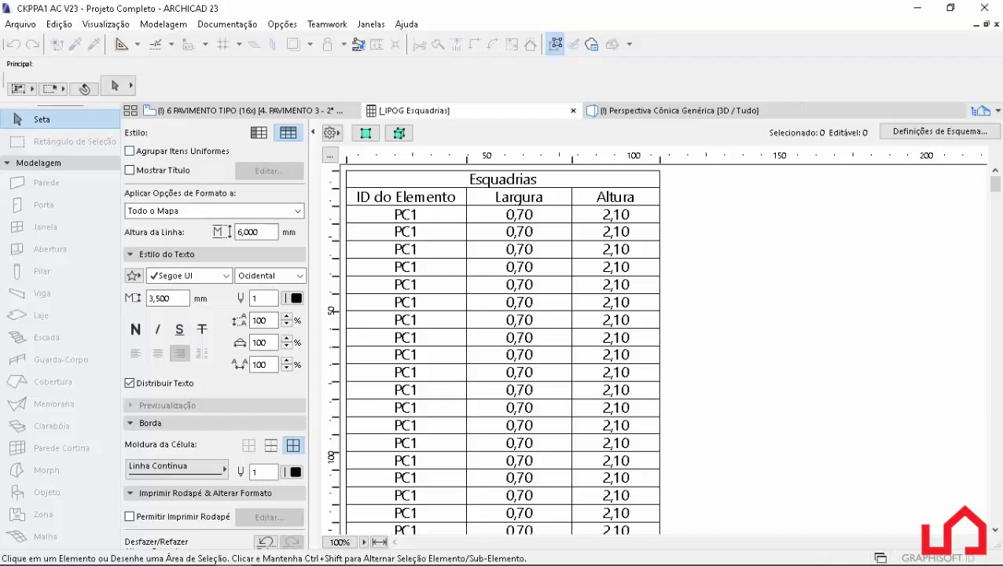
Group the schedule's uniform items and add the general Quantidade field to the Esquadrias scheme, accepting the scheme settings.
left_click(130, 151)
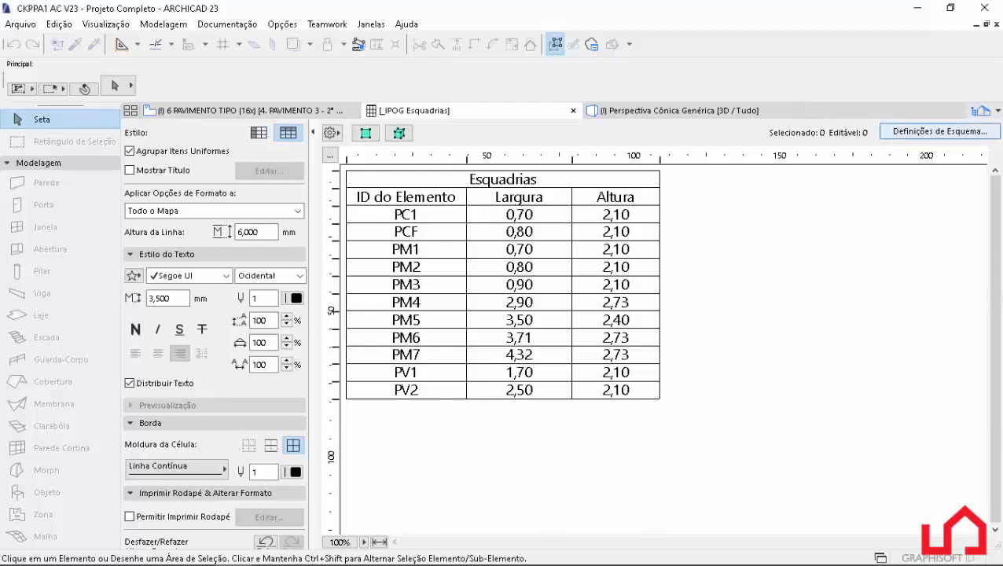
left_click(939, 131)
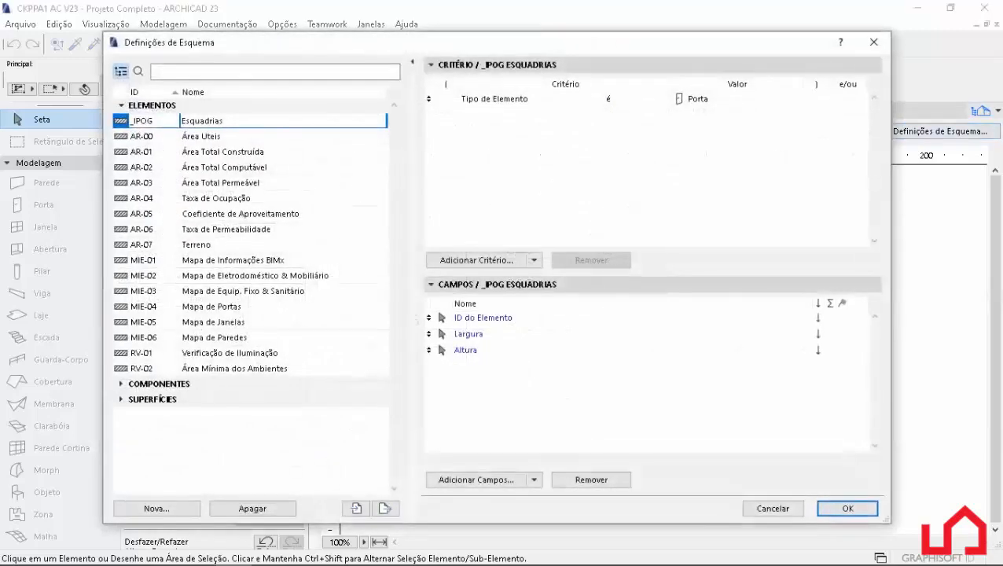
left_click(476, 479)
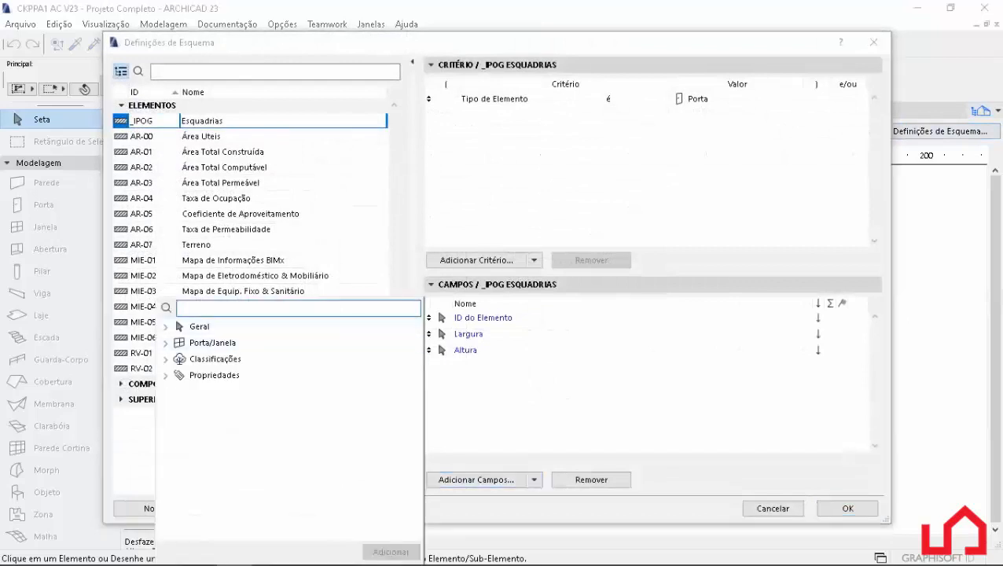
type("qua")
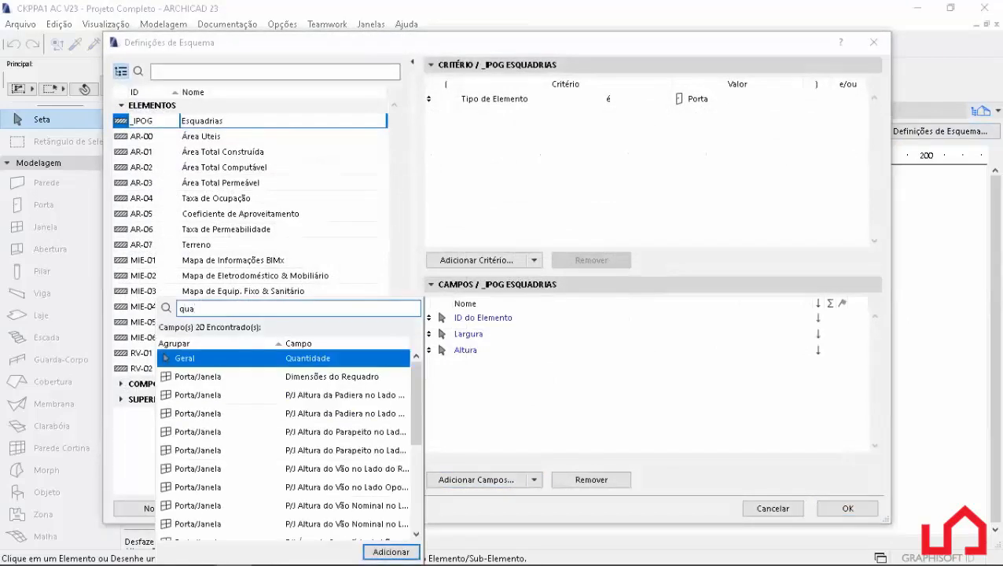
key("Return")
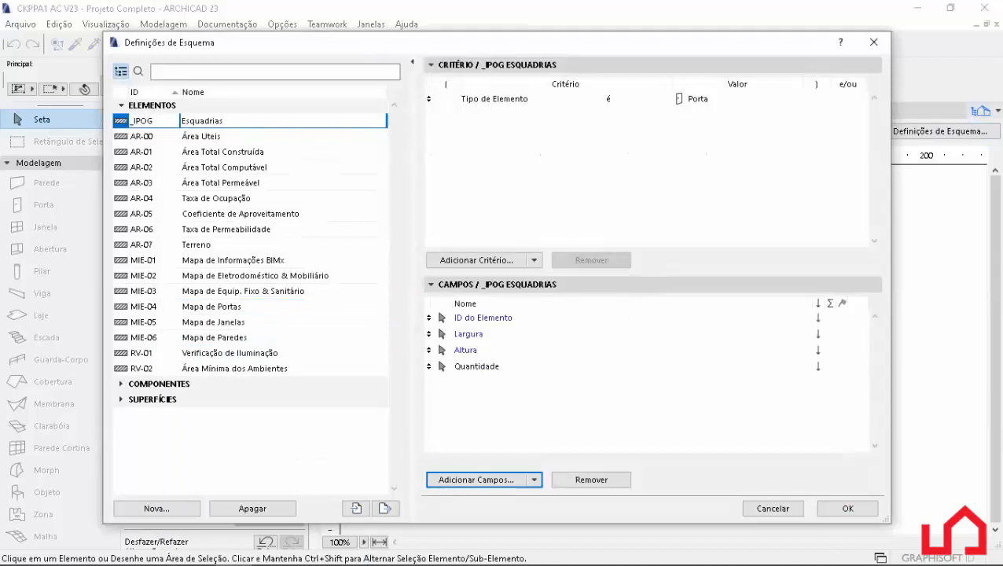
key("Return")
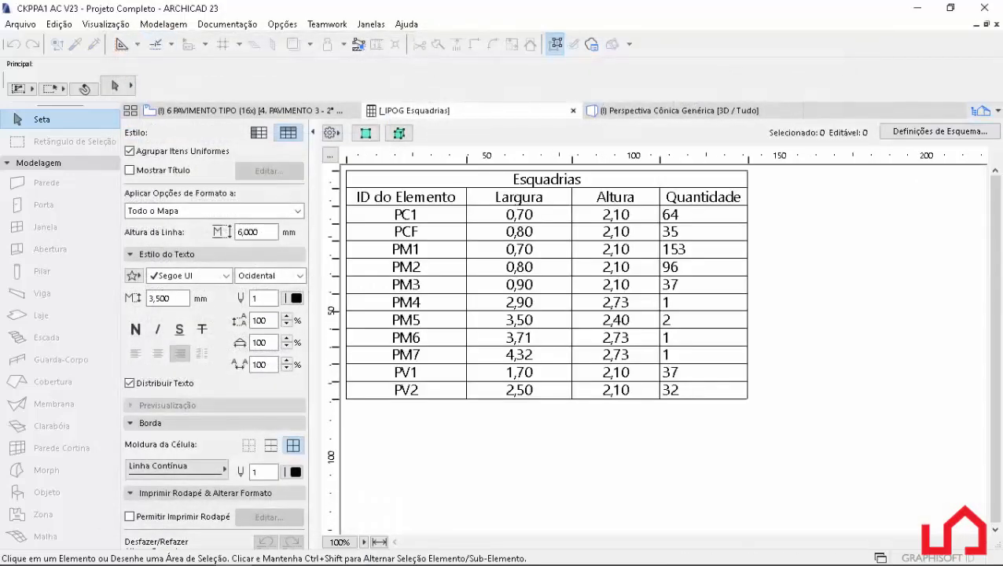
Centre the values in the Quantidade column and deselect it.
left_click(703, 232)
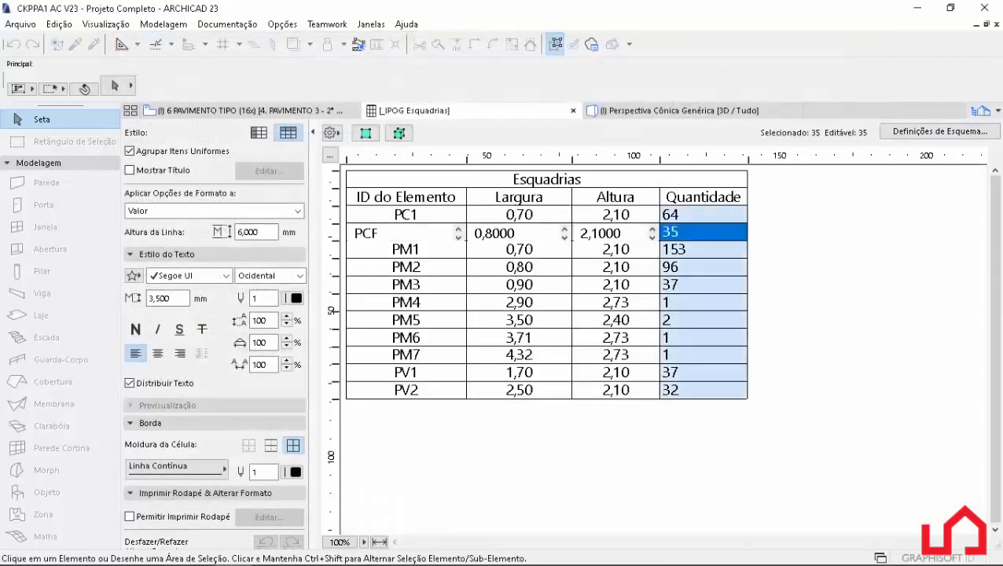
left_click(157, 353)
key("Escape")
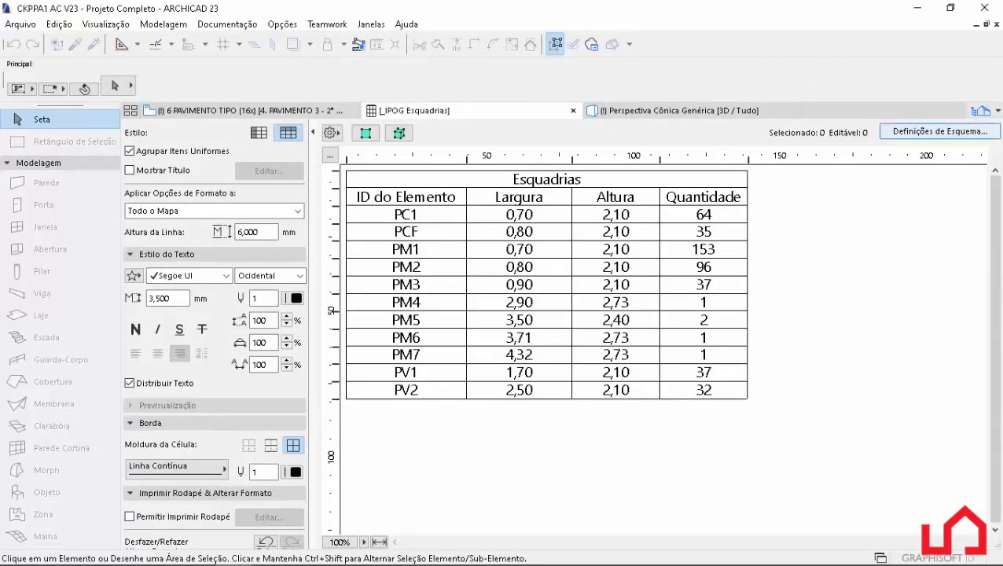
Add a second Tipo de Elemento criterion with the value Janela to the Esquadrias scheme and accept the settings.
left_click(939, 131)
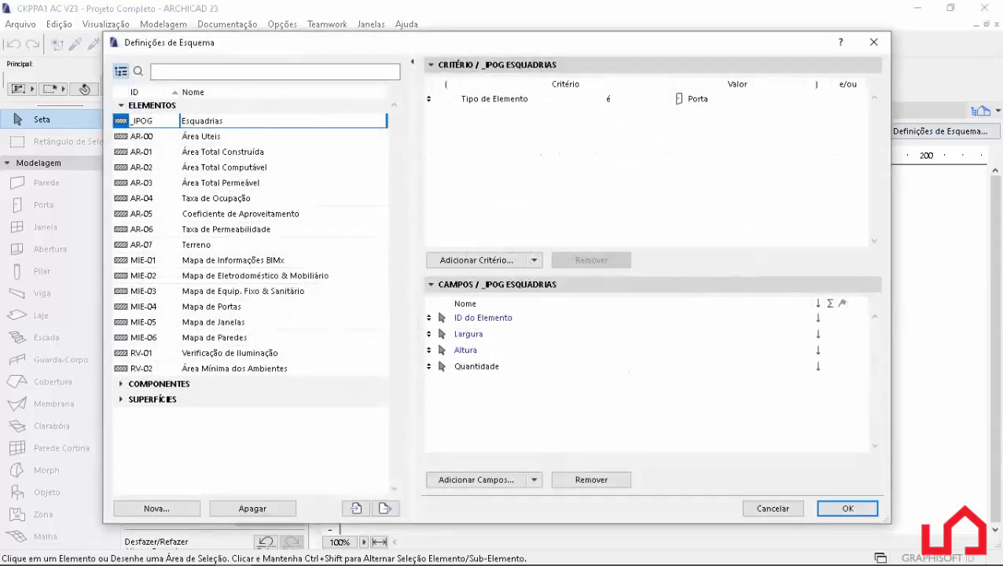
left_click(477, 260)
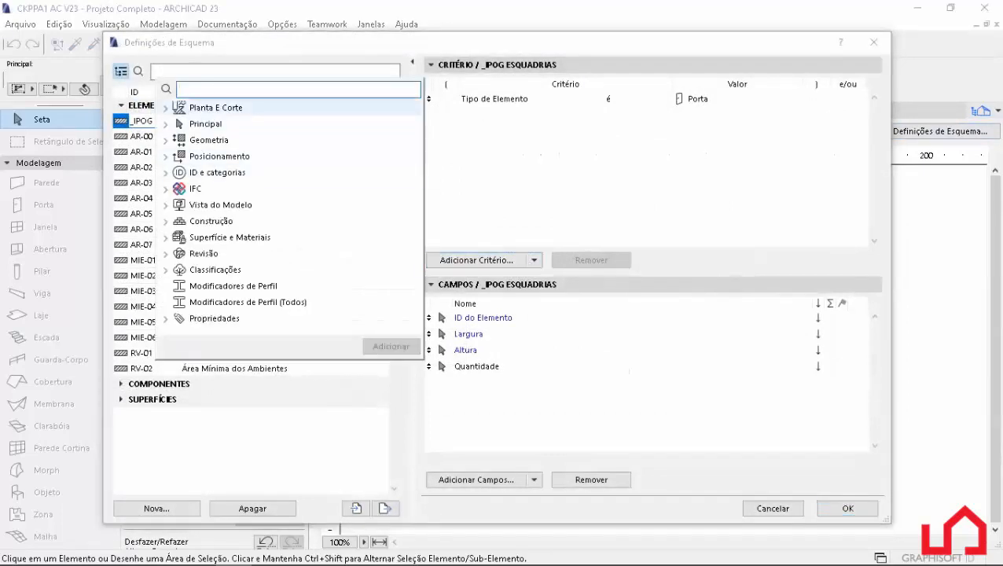
type("tipo")
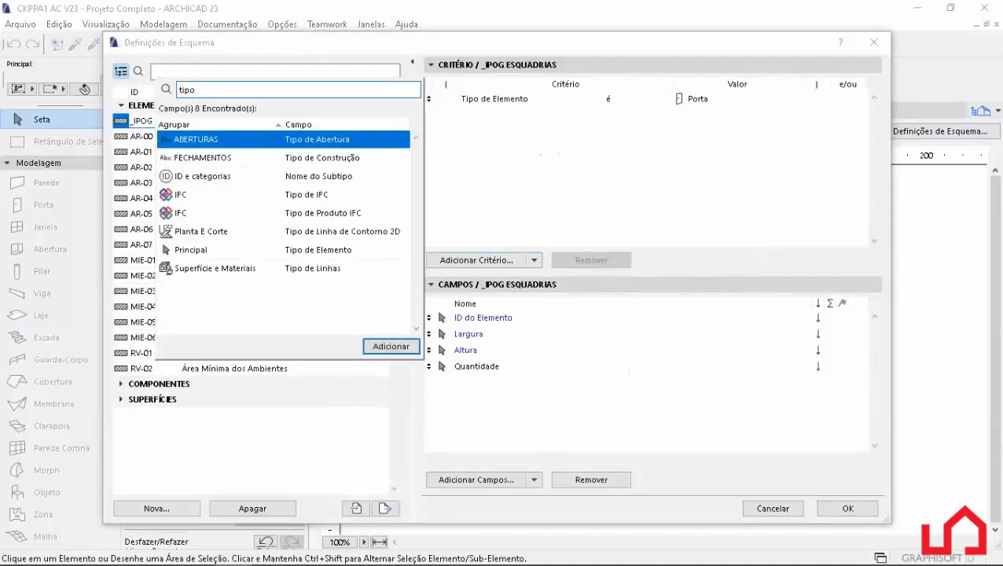
double_click(245, 249)
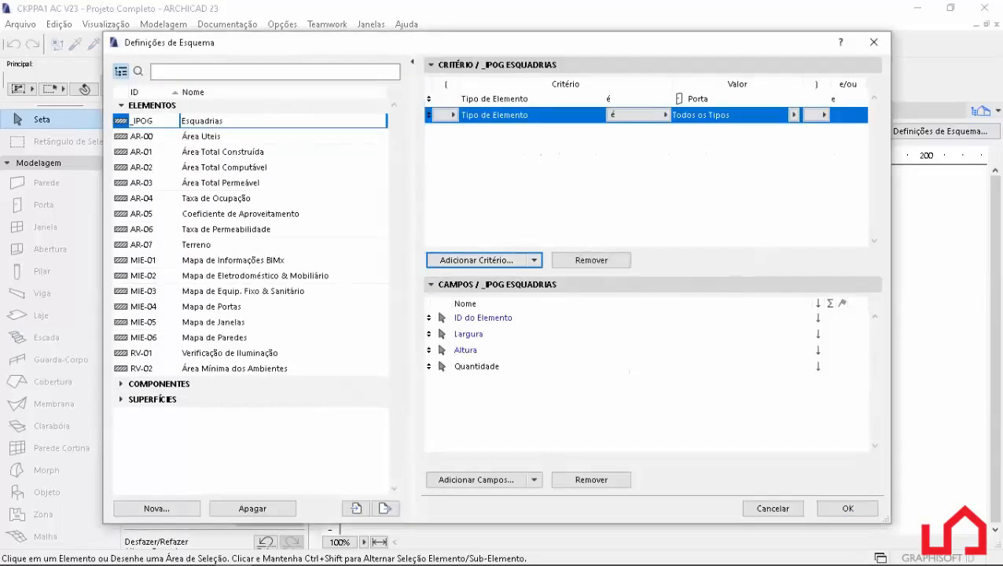
left_click(793, 115)
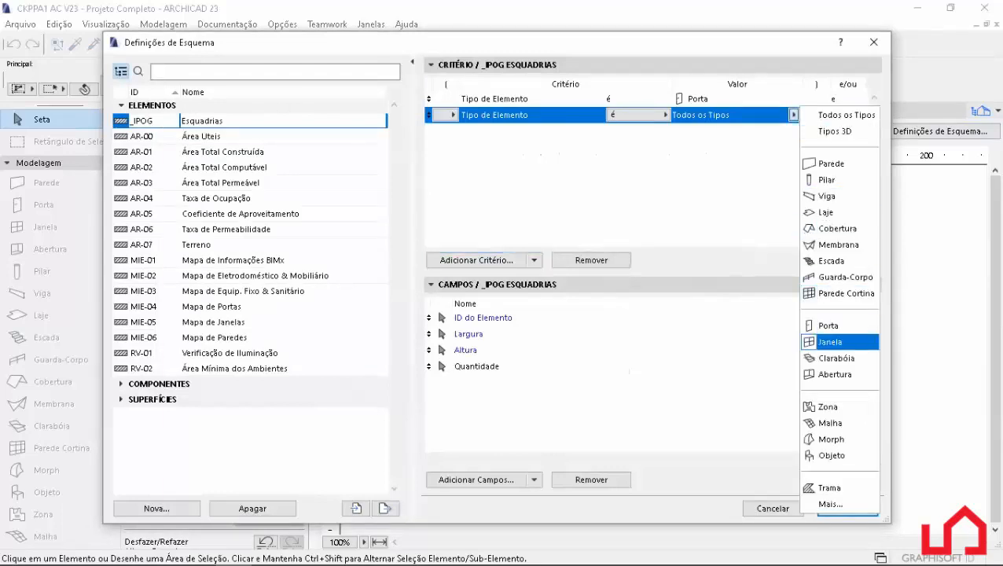
left_click(830, 342)
left_click(668, 181)
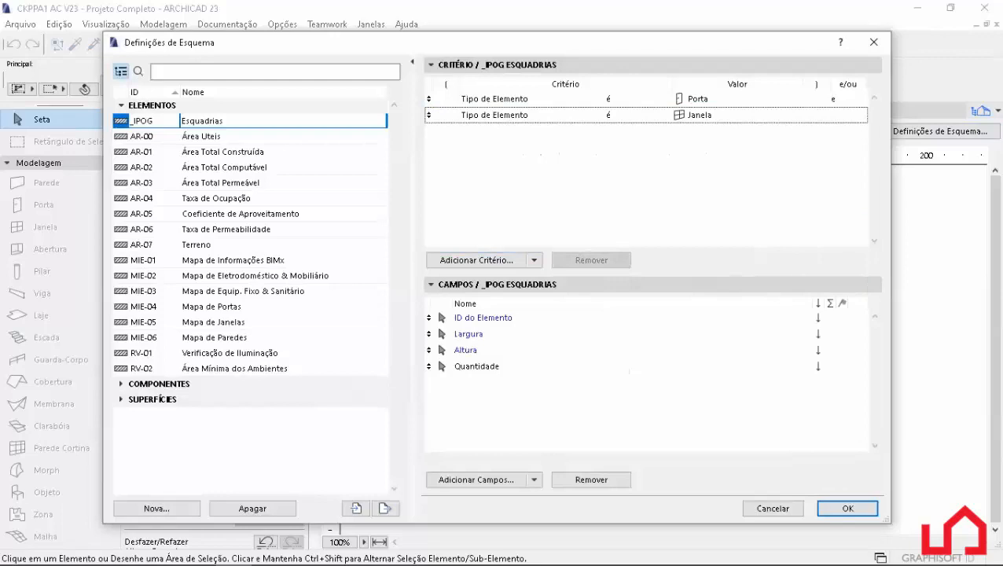
left_click(848, 508)
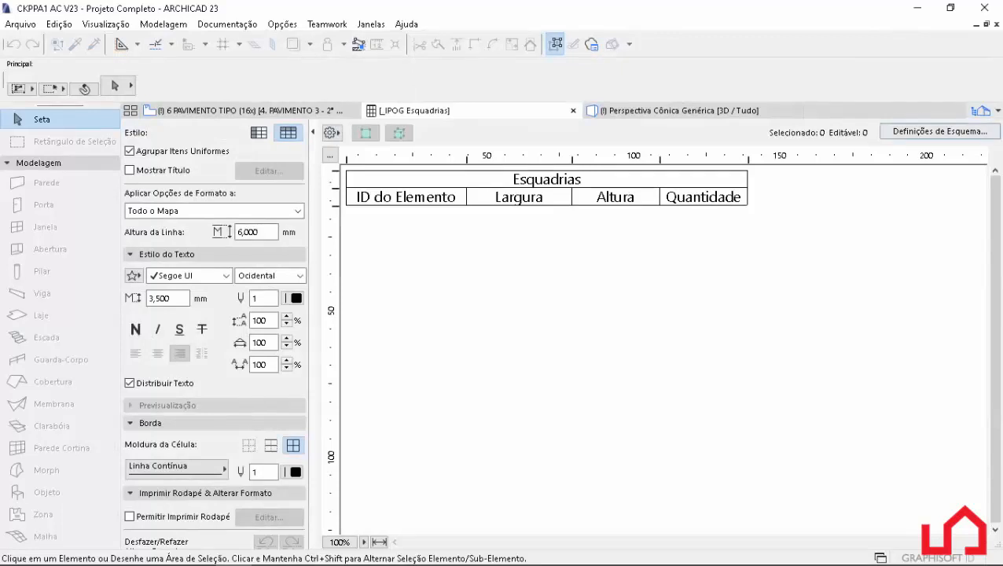
Change the operator joining the Porta and Janela criteria to "ou" and accept the scheme settings.
left_click(939, 132)
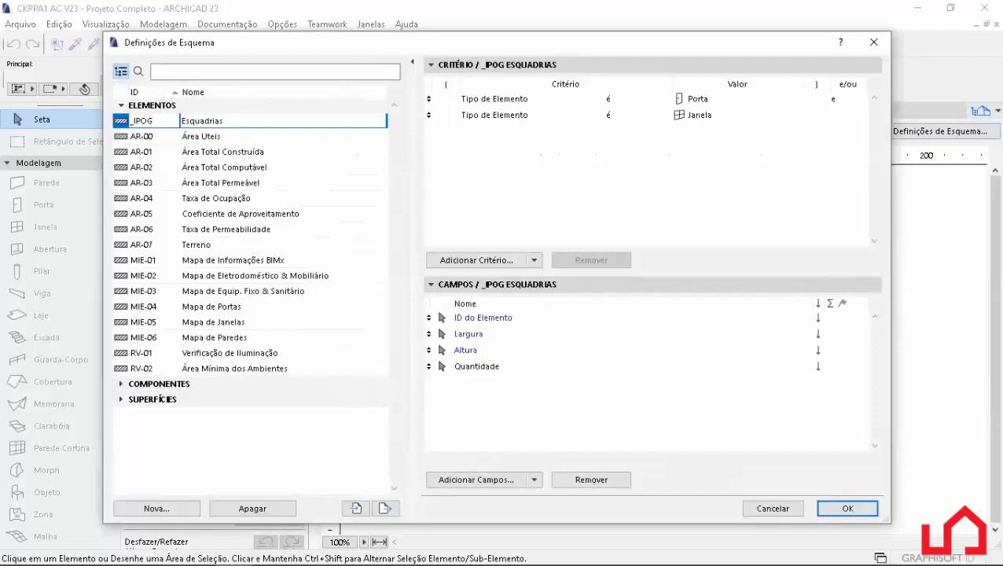
left_click(849, 99)
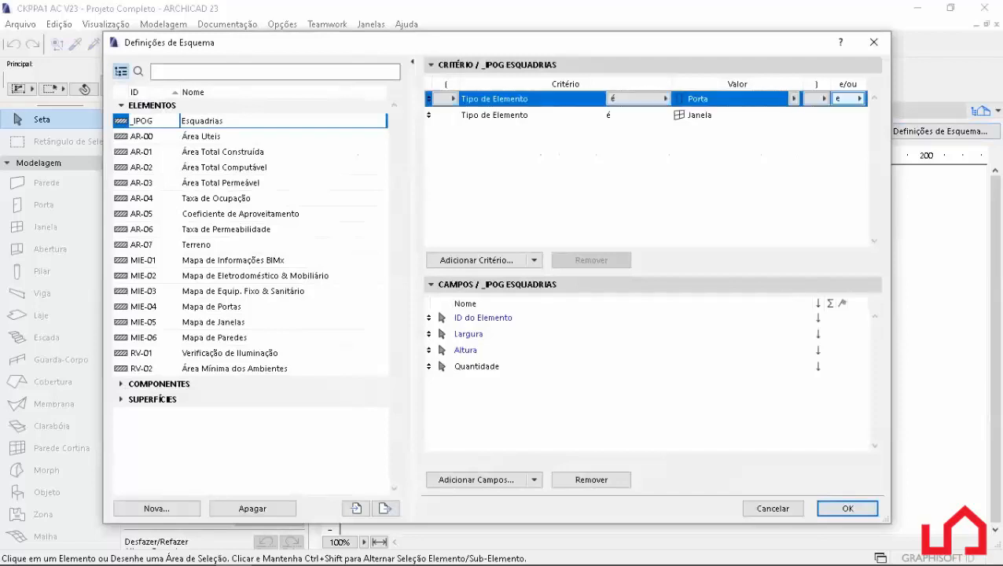
left_click(848, 99)
left_click(886, 111)
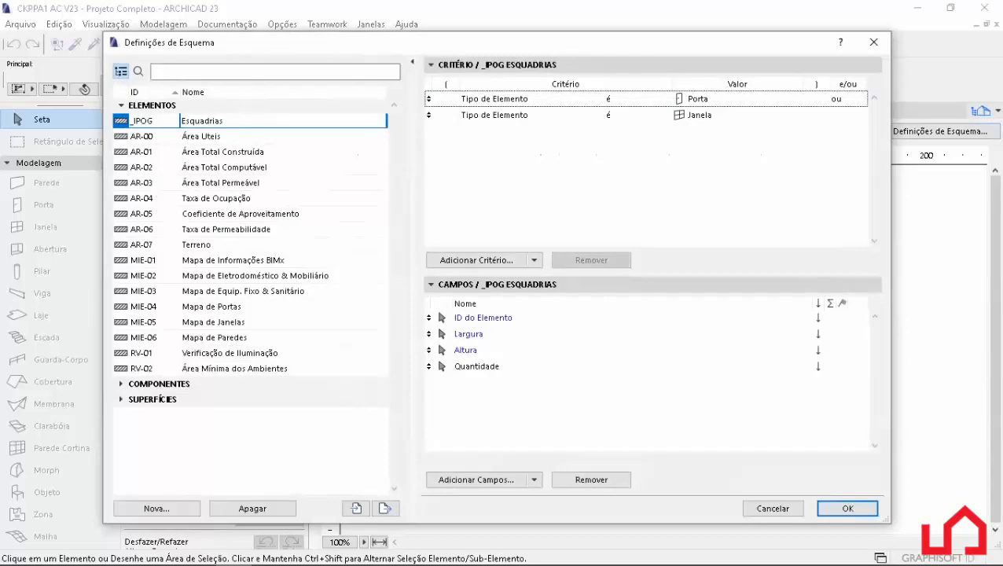
left_click(847, 508)
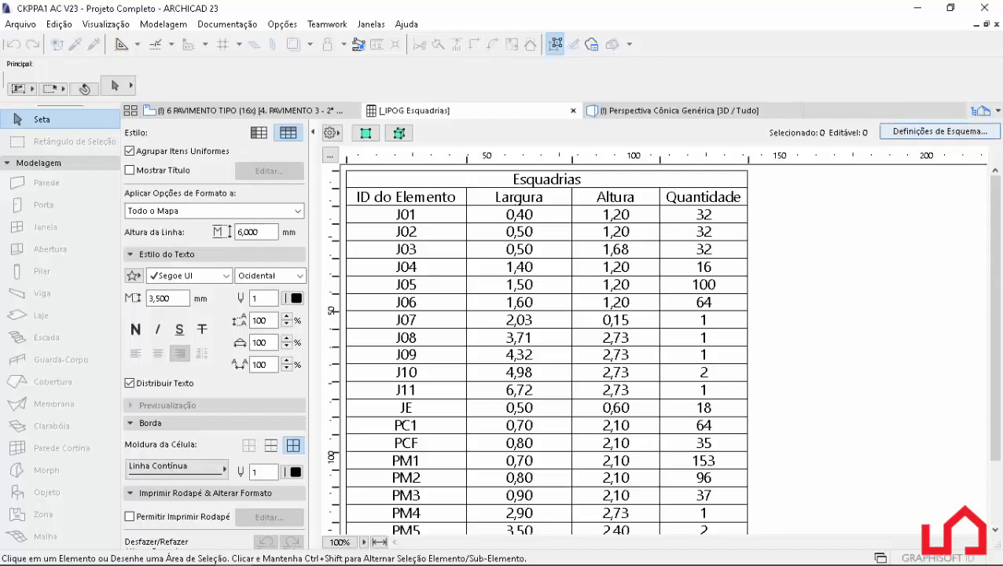
Add the general Tipo de Elemento field to the scheme, move it above ID do Elemento and accept the settings.
left_click(939, 131)
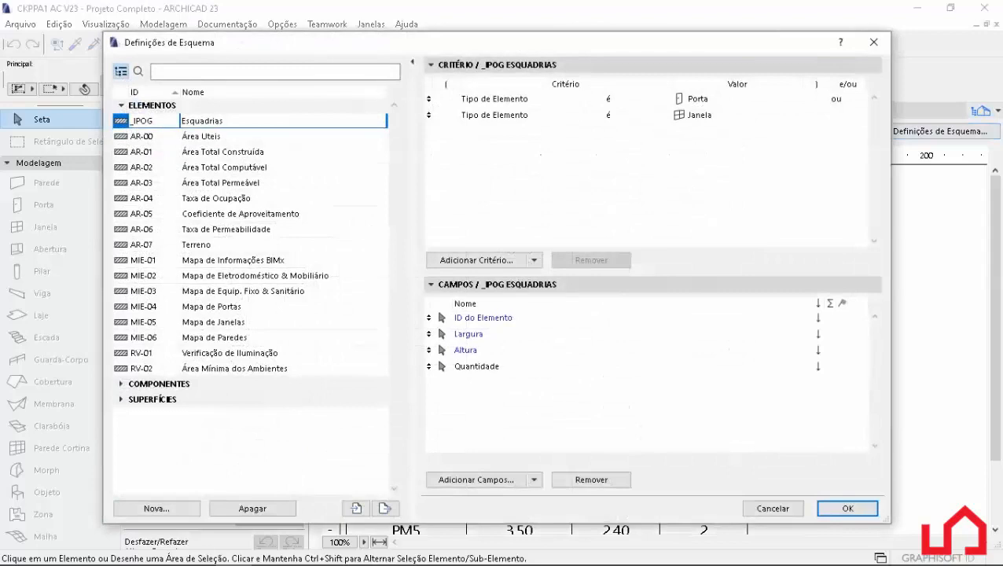
left_click(475, 479)
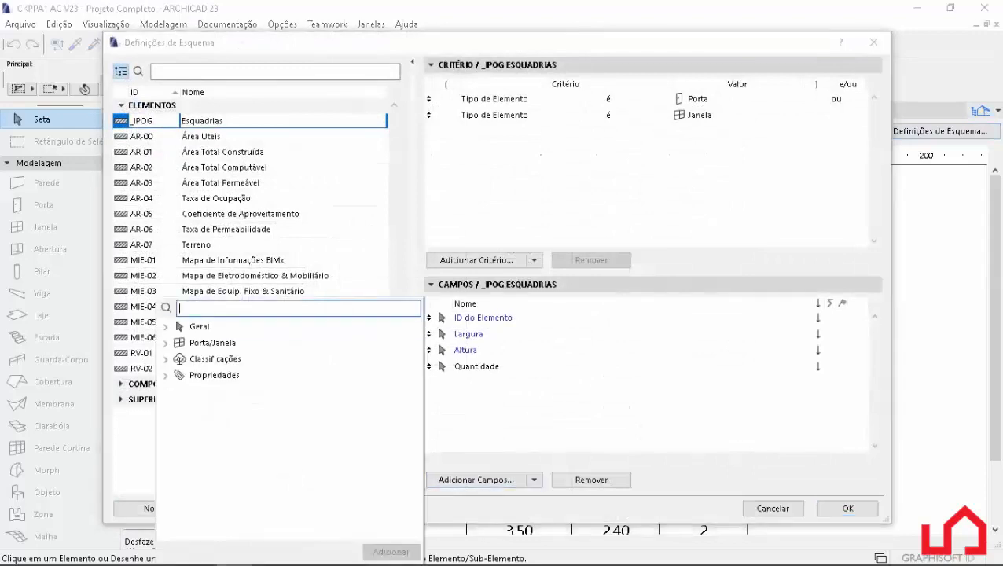
type("tipo de")
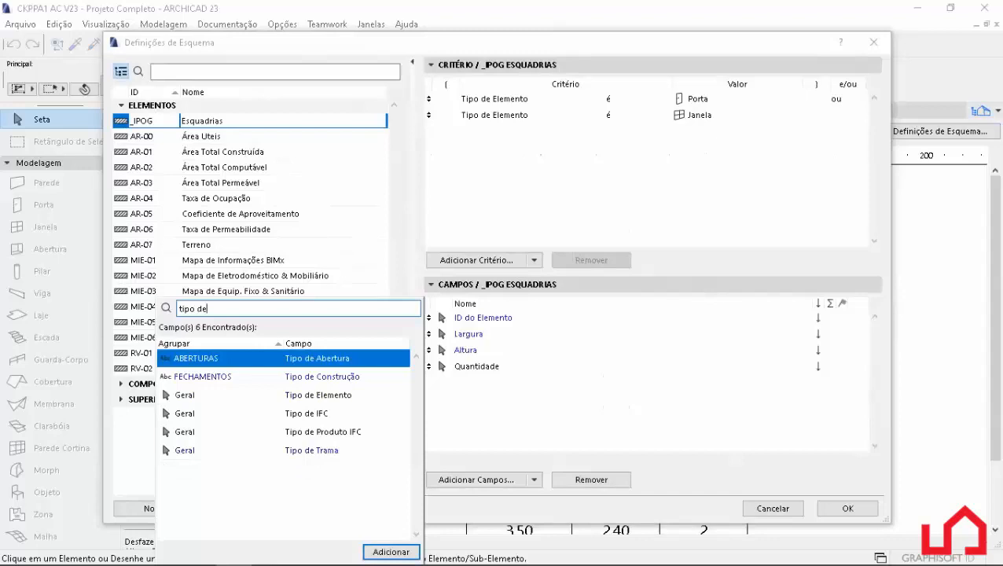
double_click(242, 395)
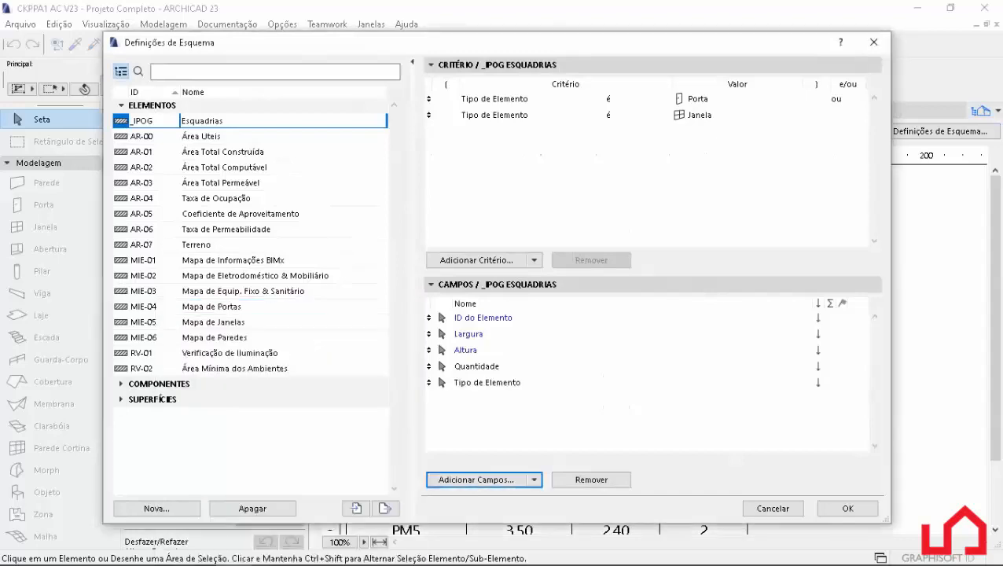
left_click_drag(429, 382, 429, 318)
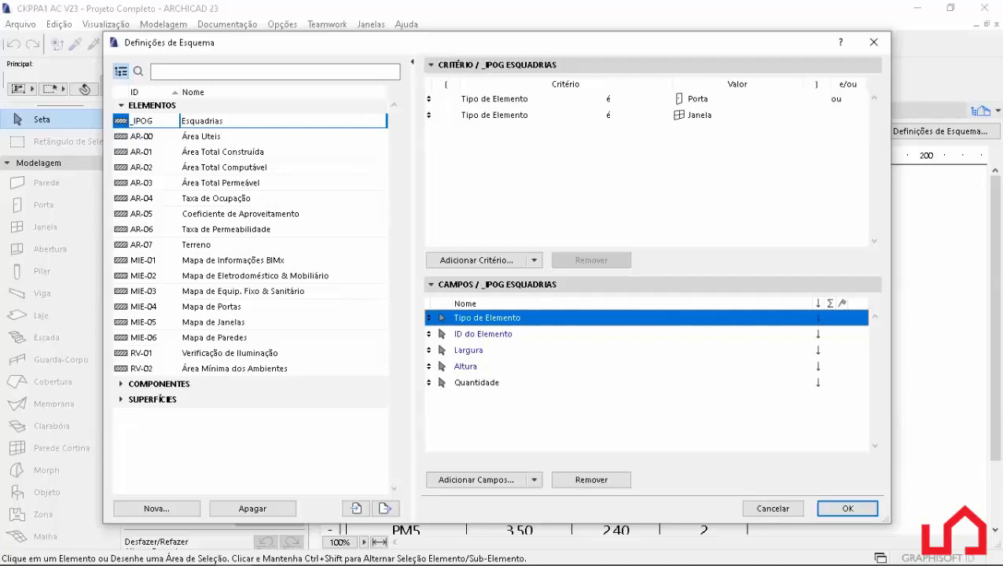
left_click(646, 418)
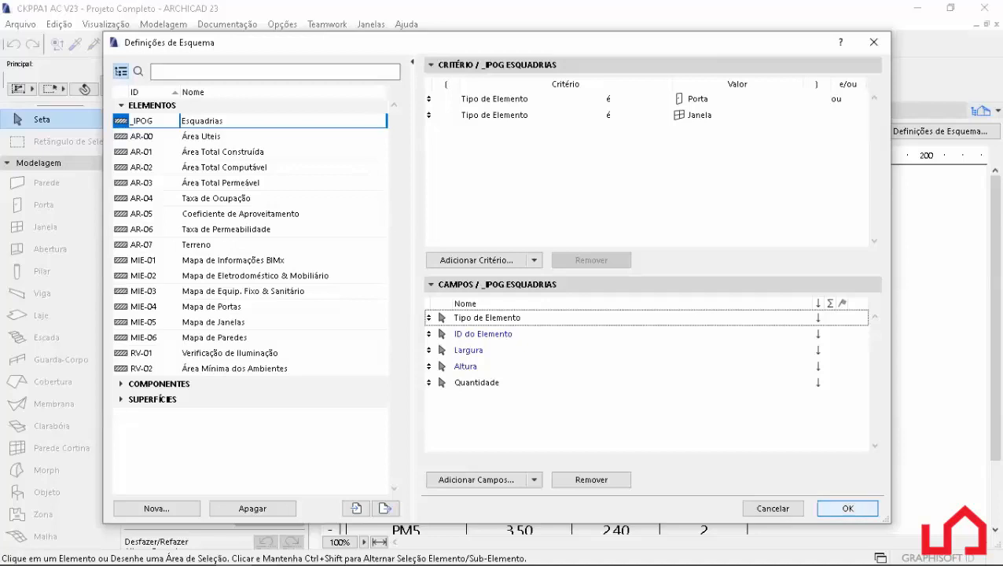
left_click(847, 507)
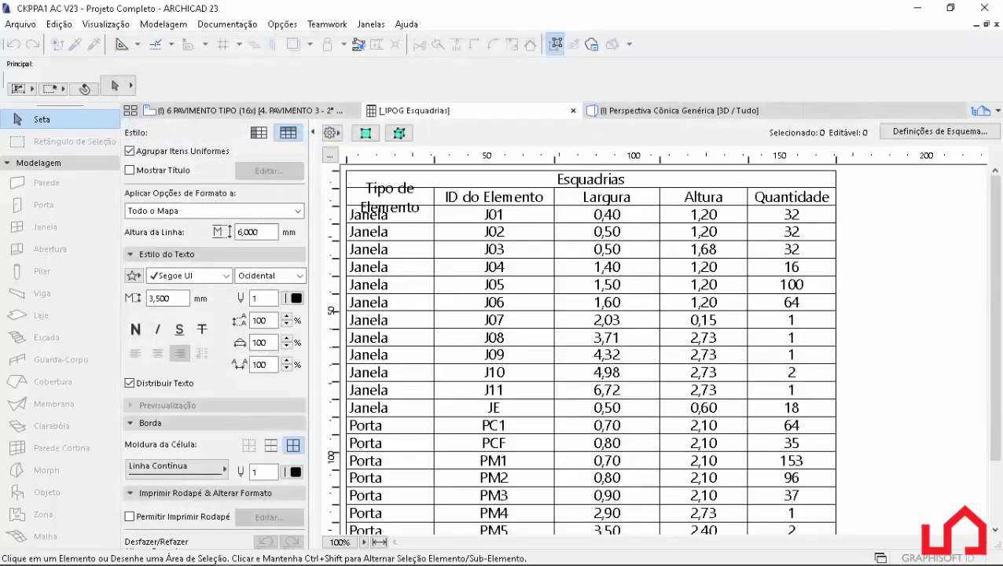
Widen the Tipo de Elemento column to fit its heading on one line and enable Mostrar Título for the schedule.
left_click_drag(434, 160, 466, 160)
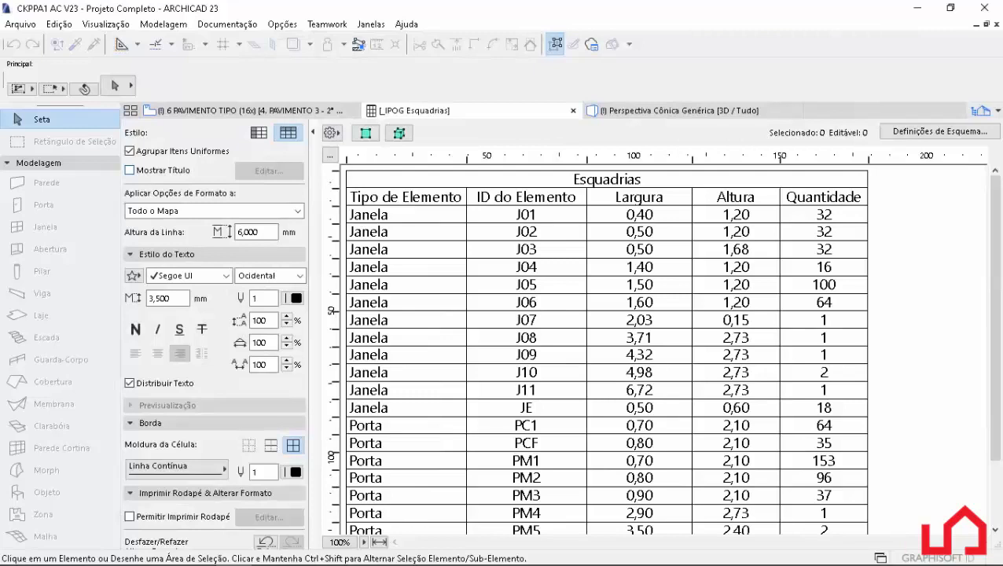
left_click(130, 170)
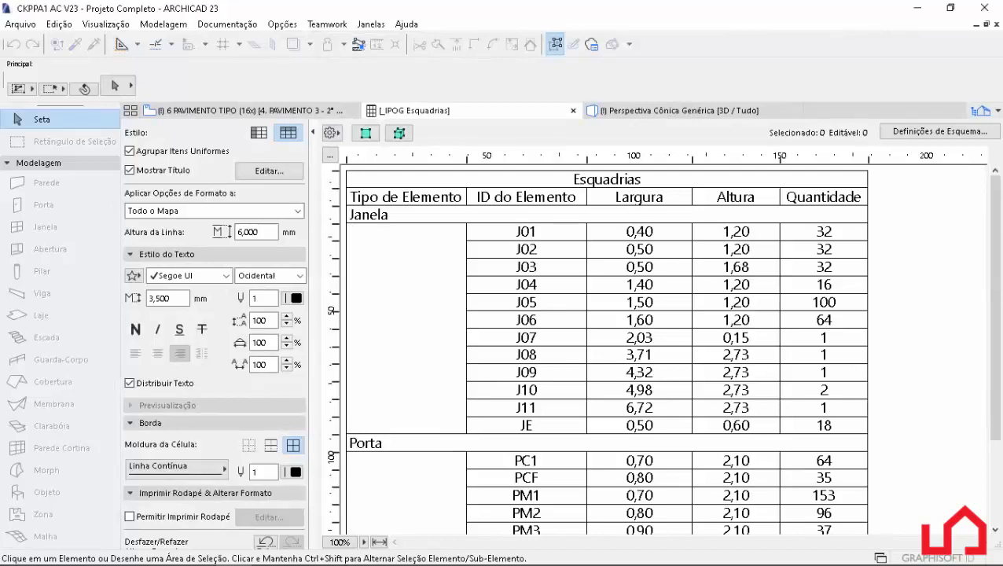
scroll(607, 349, "down", 3)
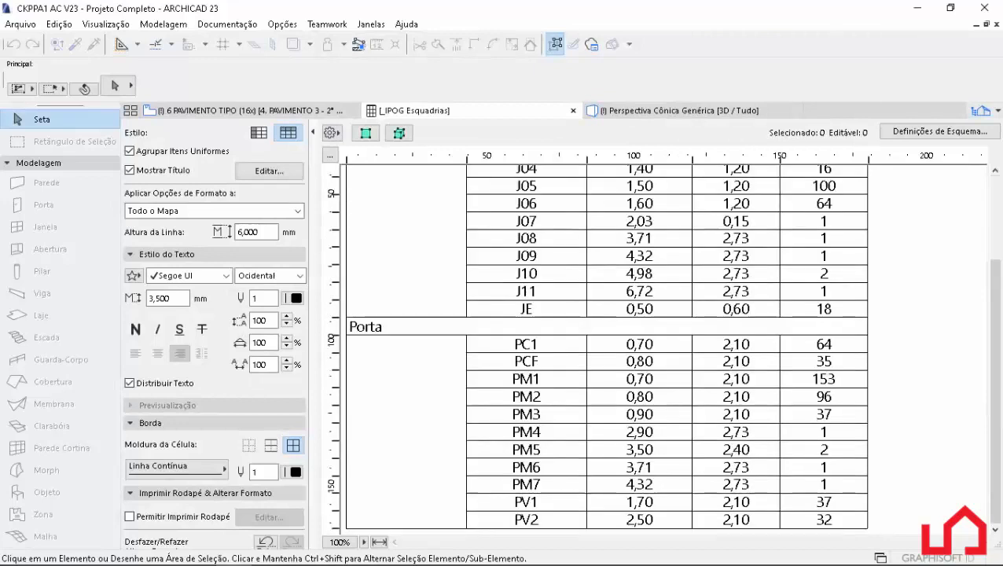